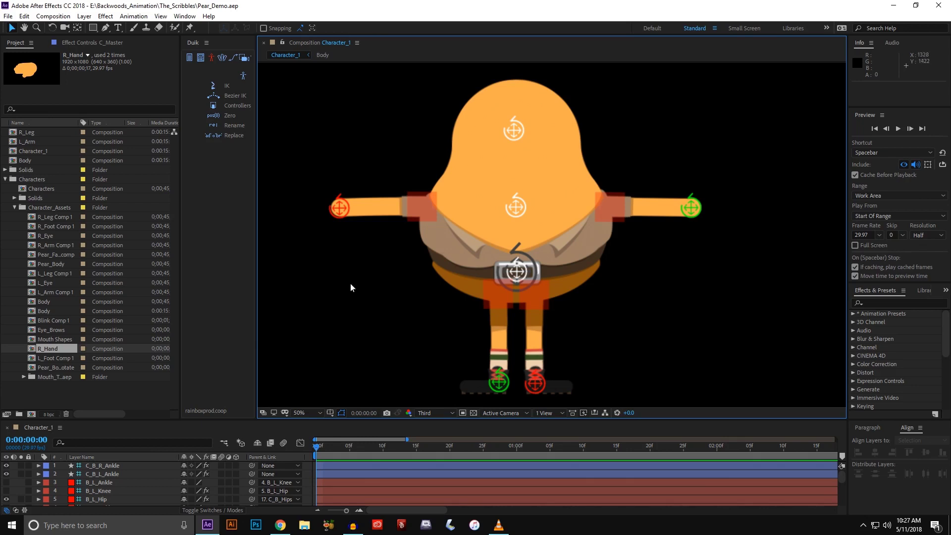
Step: Open the R_Hand composition at frame 0 and centre the hand in view
left_click_drag(352, 270, 360, 269)
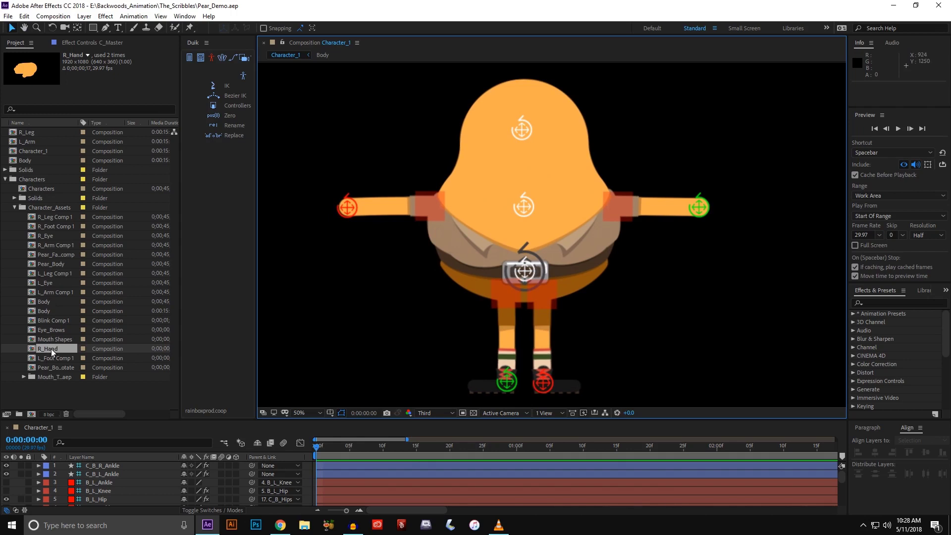
double_click(51, 349)
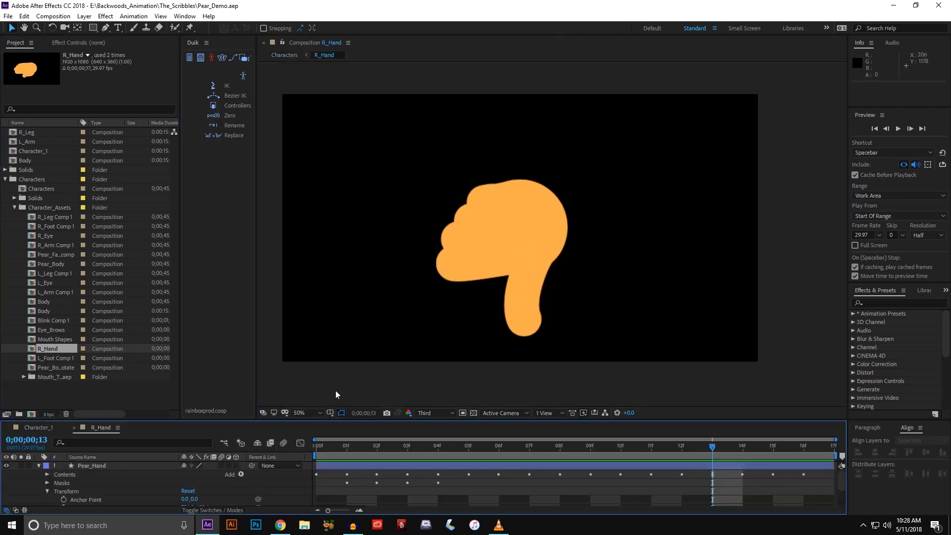
left_click(319, 445)
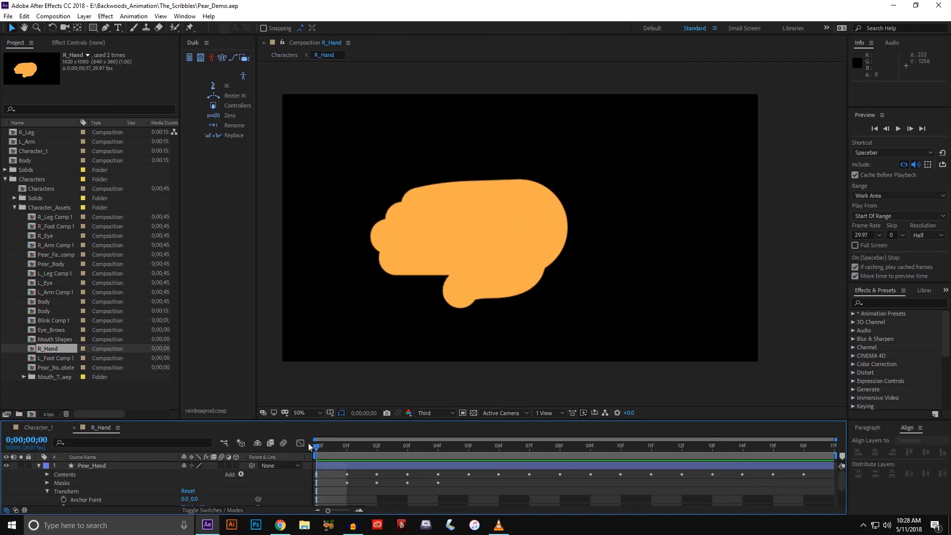
left_click_drag(329, 298, 350, 311)
key("v")
Step: Select the Pear_Hand layer's finger lines and curved stroke paths, viewing the hand at 100%
left_click(469, 273)
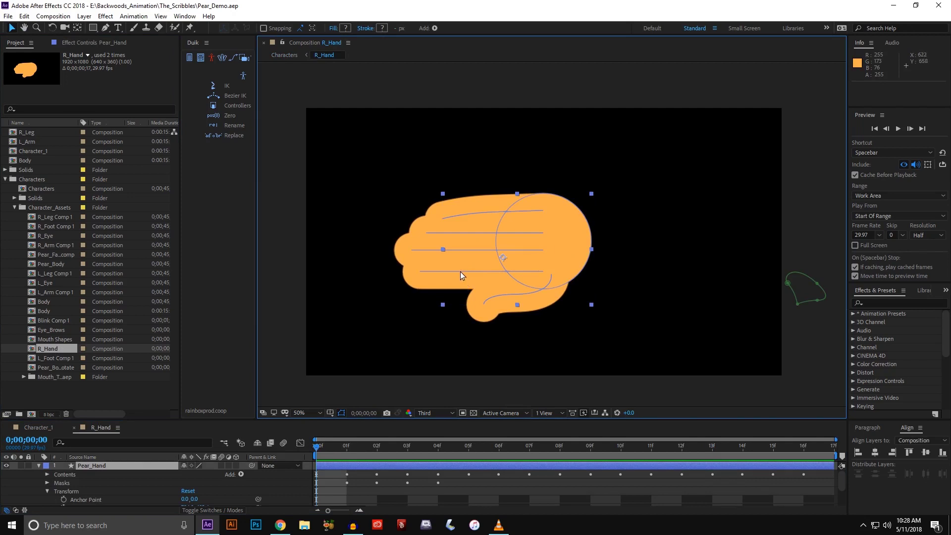
left_click(460, 272)
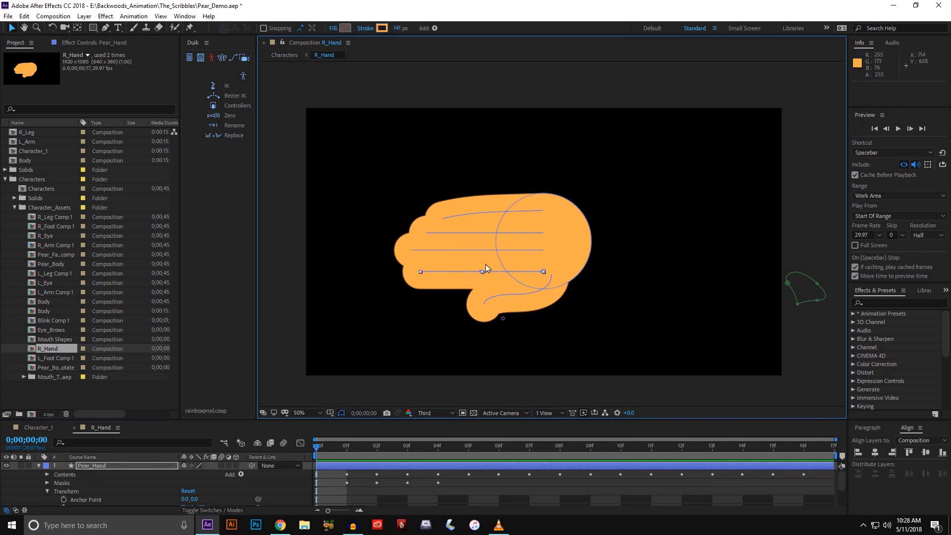
key("period")
left_click_drag(463, 263, 529, 249)
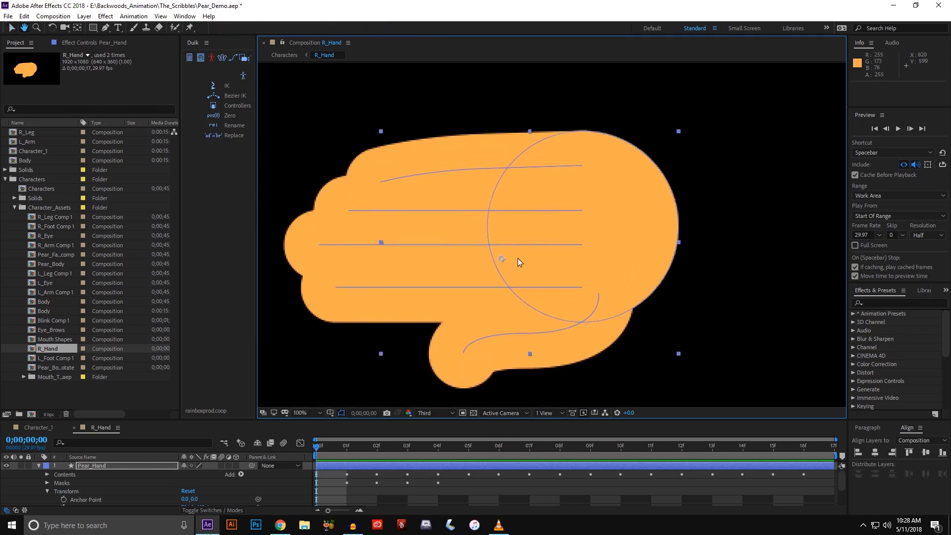
left_click(481, 341)
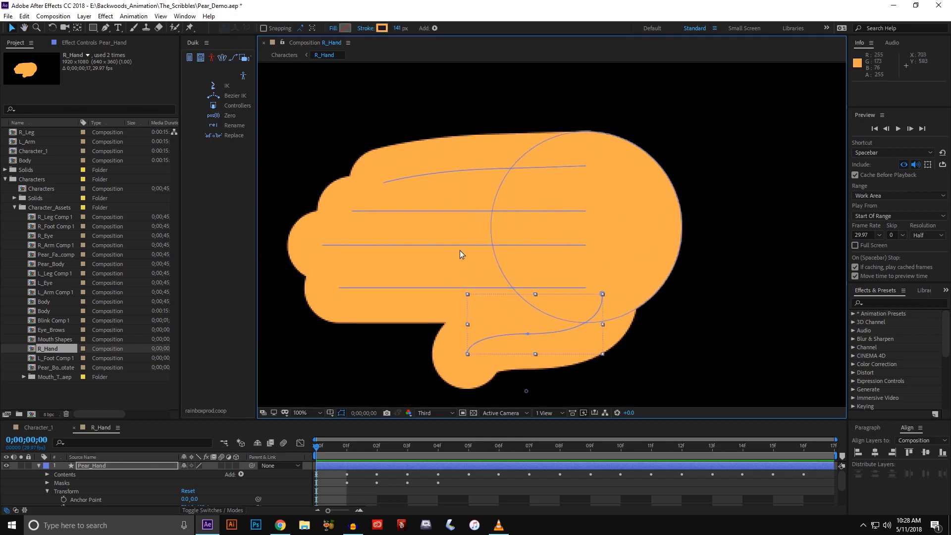
left_click(446, 288)
left_click(445, 246)
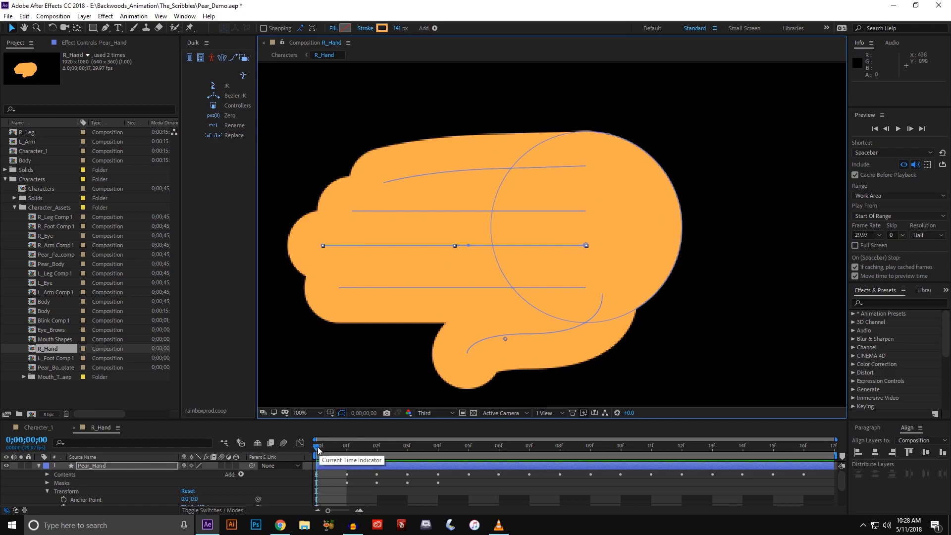
Step: Step the R_Hand animation through frames 1 and 2 to see the early poses
left_click_drag(319, 448, 335, 447)
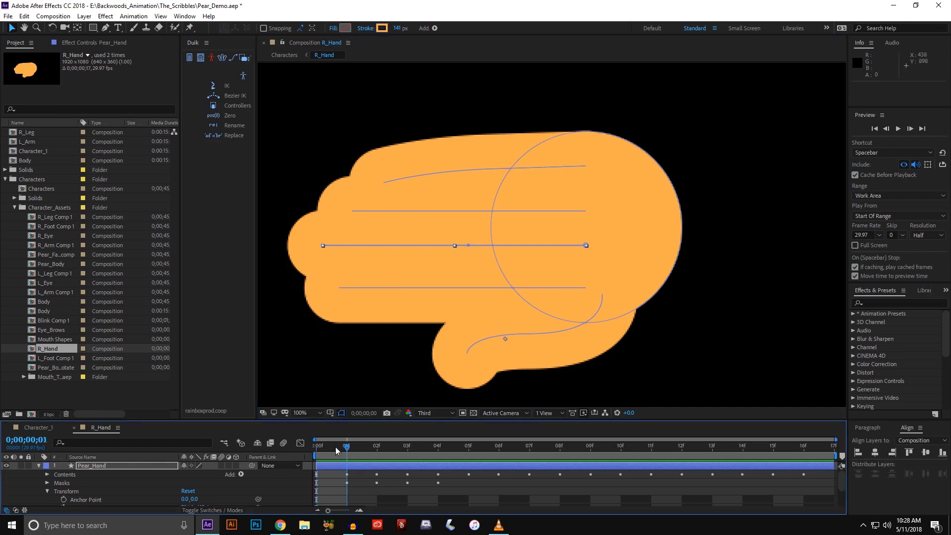
left_click(336, 478)
scroll(387, 355, "down", 3)
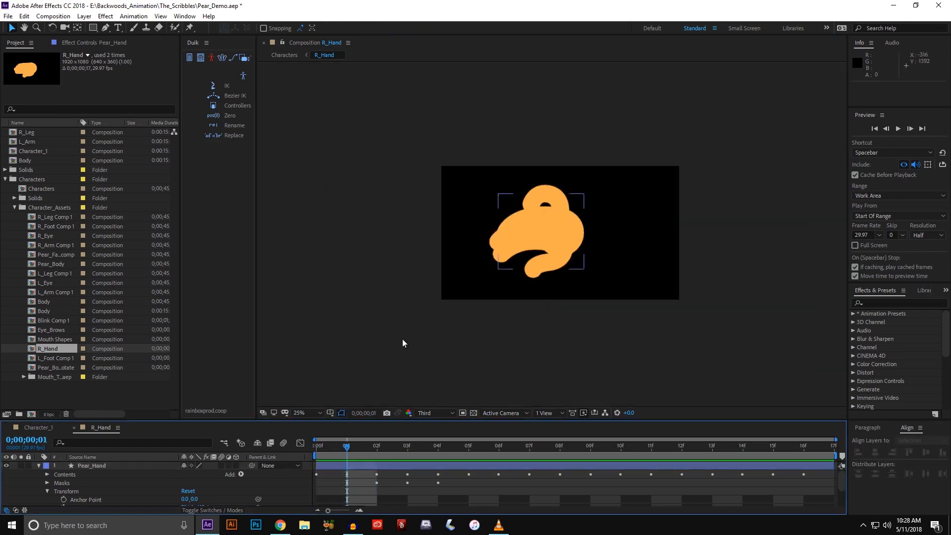
scroll(402, 339, "up", 1)
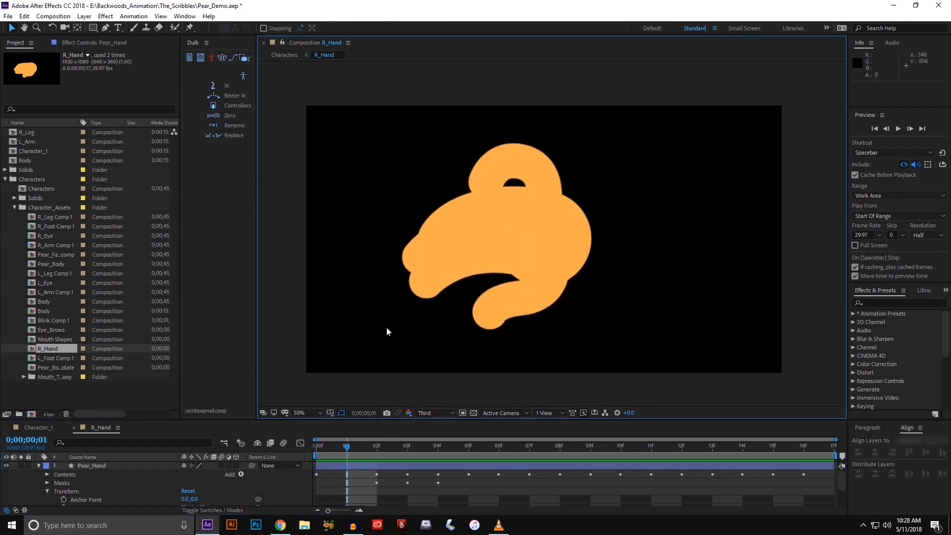
left_click_drag(347, 449, 459, 452)
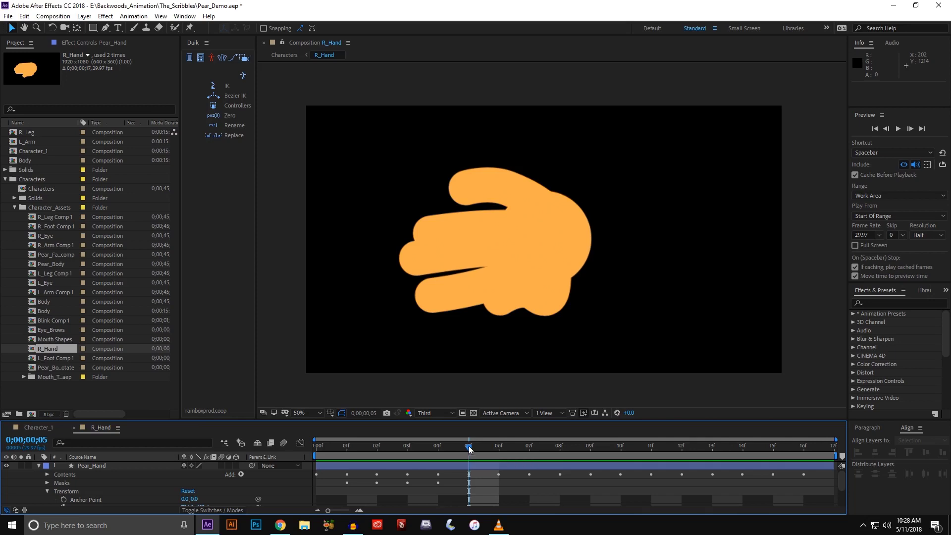
left_click(474, 461)
left_click(462, 475)
Step: Scrub to frame 6, frame 9's open hand and back to frame 13, then return to Character_1
left_click_drag(470, 448, 522, 449)
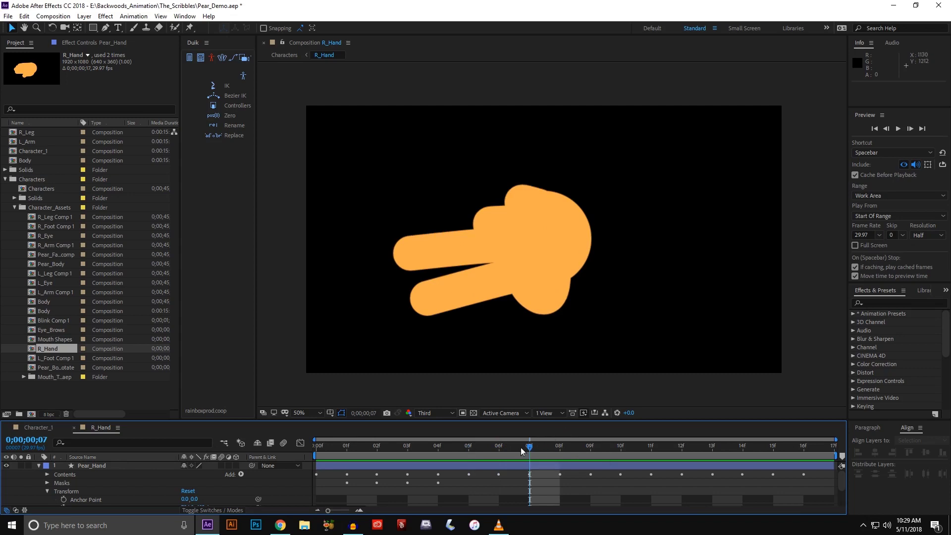
left_click_drag(522, 450, 810, 448)
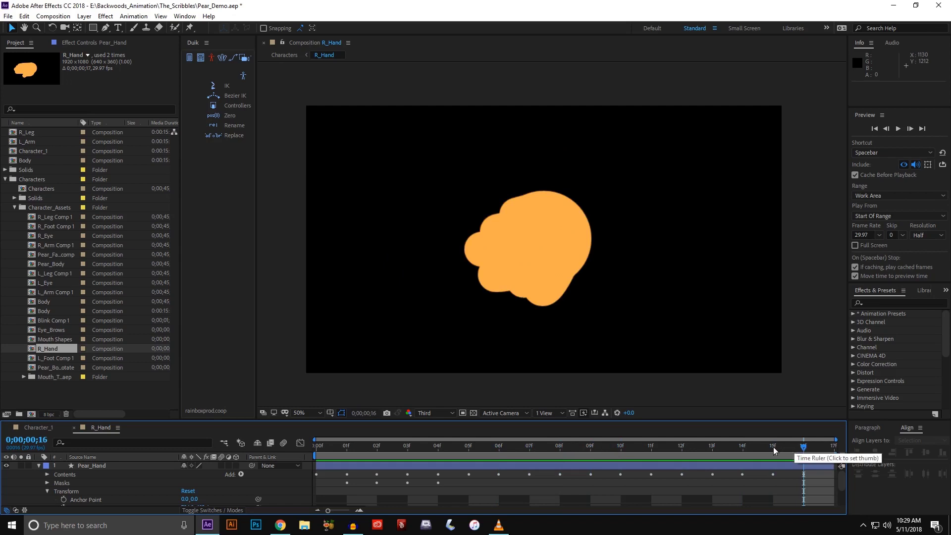
left_click_drag(773, 447, 707, 451)
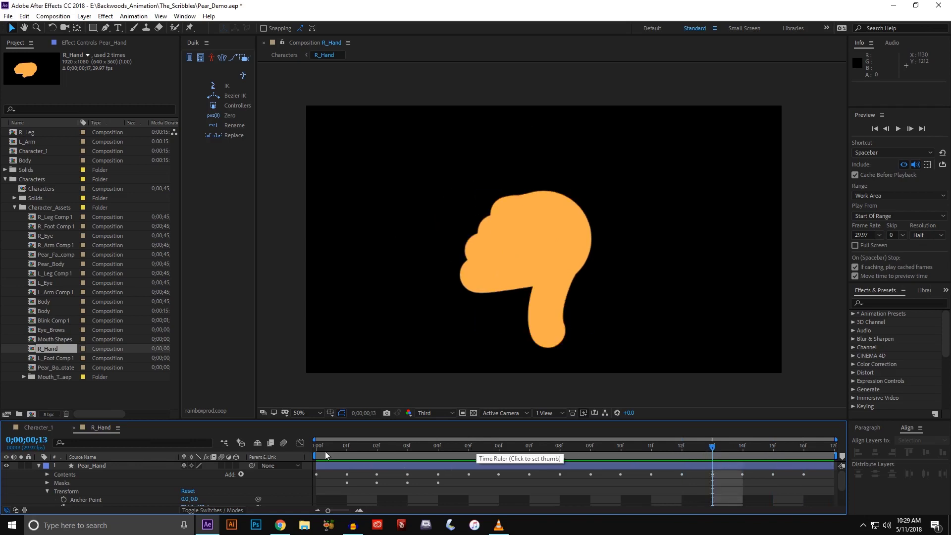
left_click(34, 427)
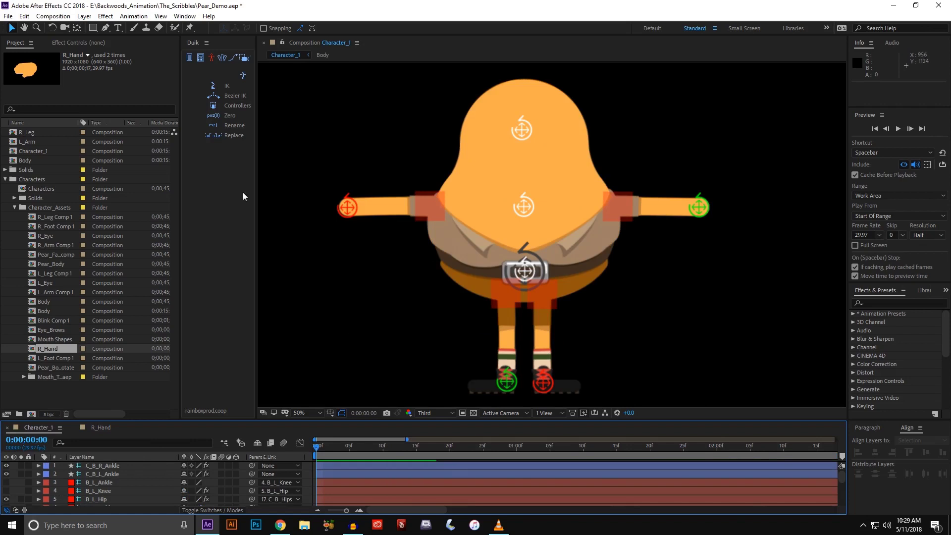
Step: Add R_Hand to Character_1, shrink it onto the left arm's wrist controller, and start moving it down the stack
left_click_drag(43, 350, 72, 468)
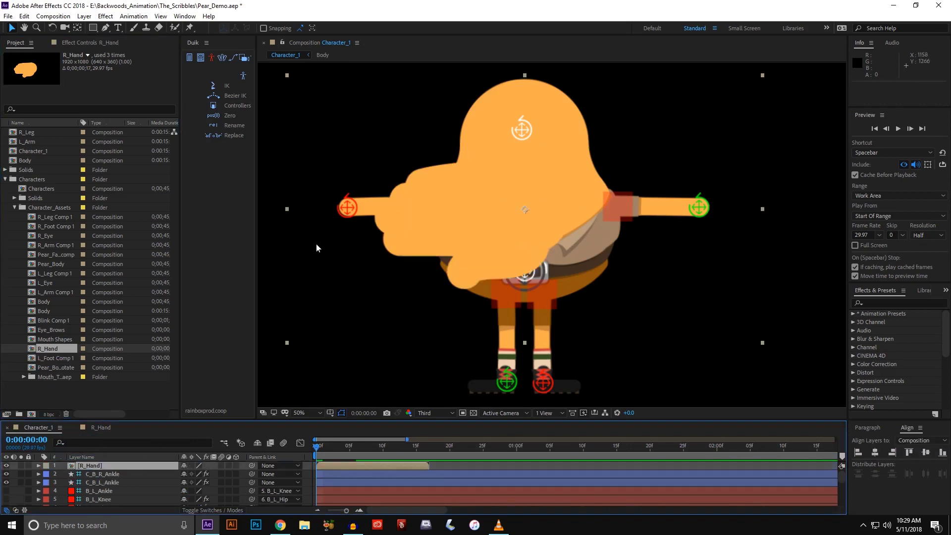
left_click_drag(377, 248, 396, 282)
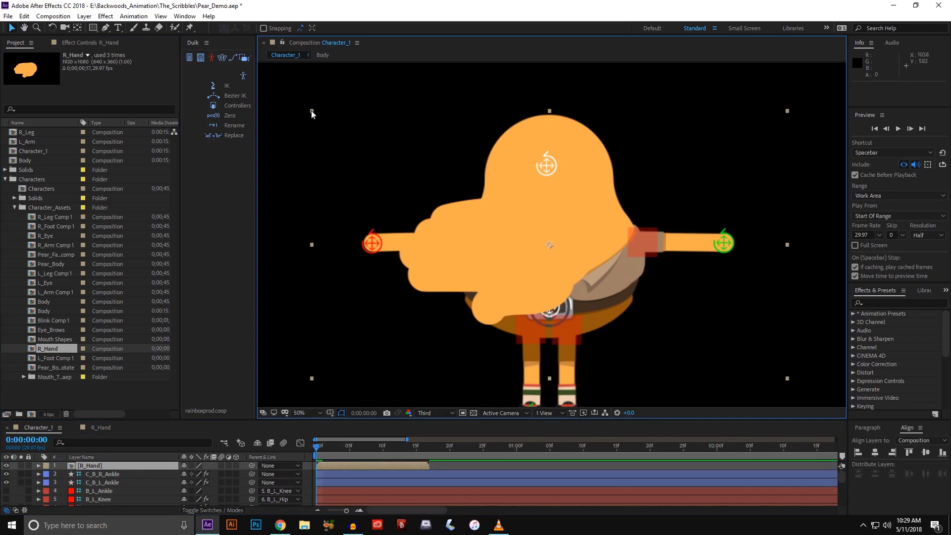
left_click_drag(312, 111, 471, 238)
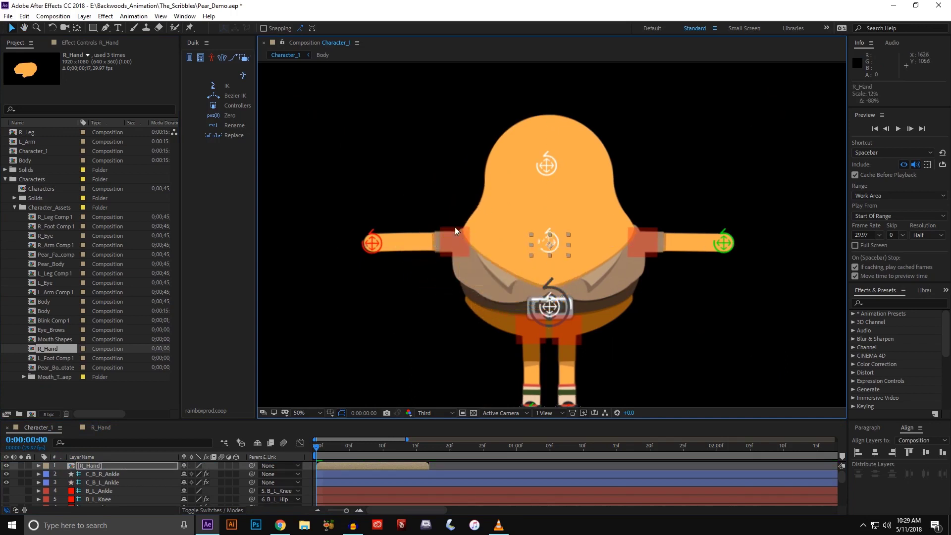
left_click_drag(526, 251, 519, 251)
left_click_drag(389, 241, 258, 213)
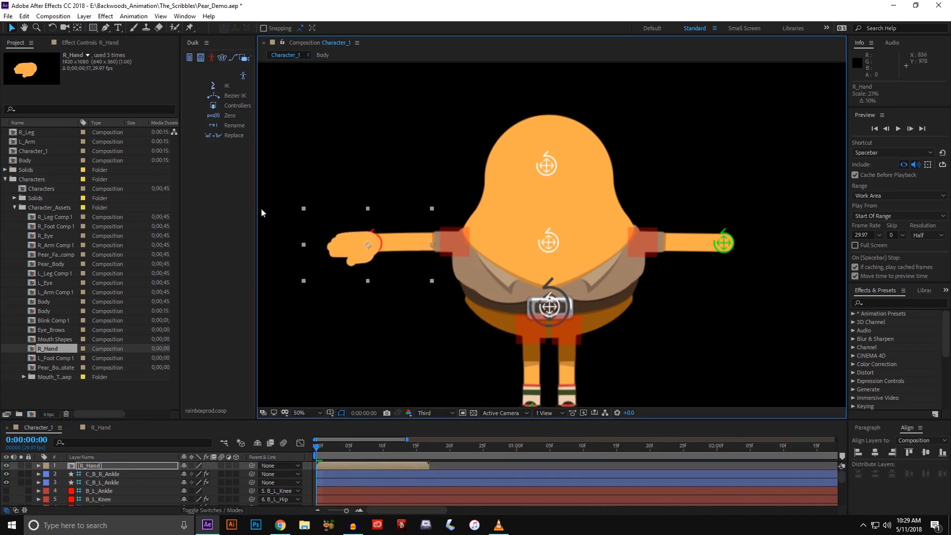
scroll(429, 225, "up", 2)
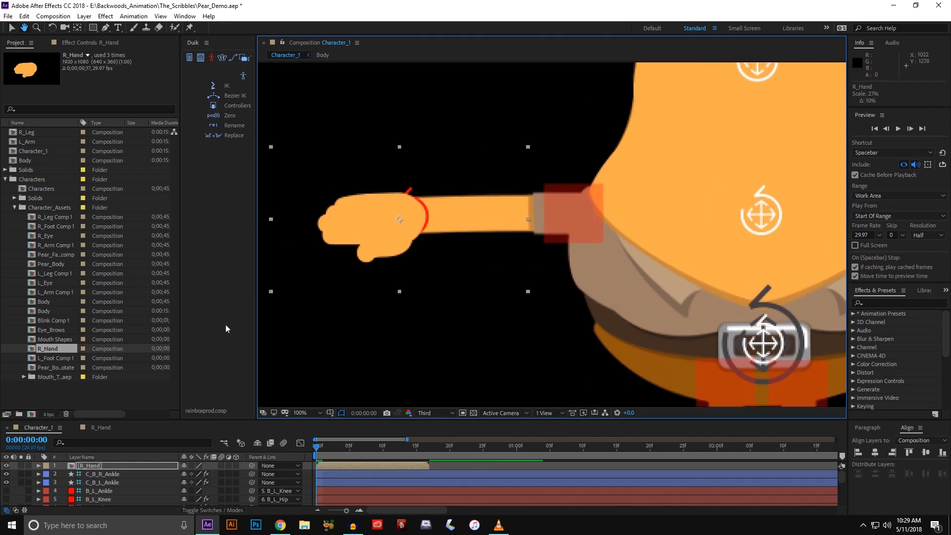
left_click_drag(117, 468, 103, 482)
Step: Move the R_Hand layer to layer 24, below B_Shoulders and B_Head
scroll(114, 473, "up", 2)
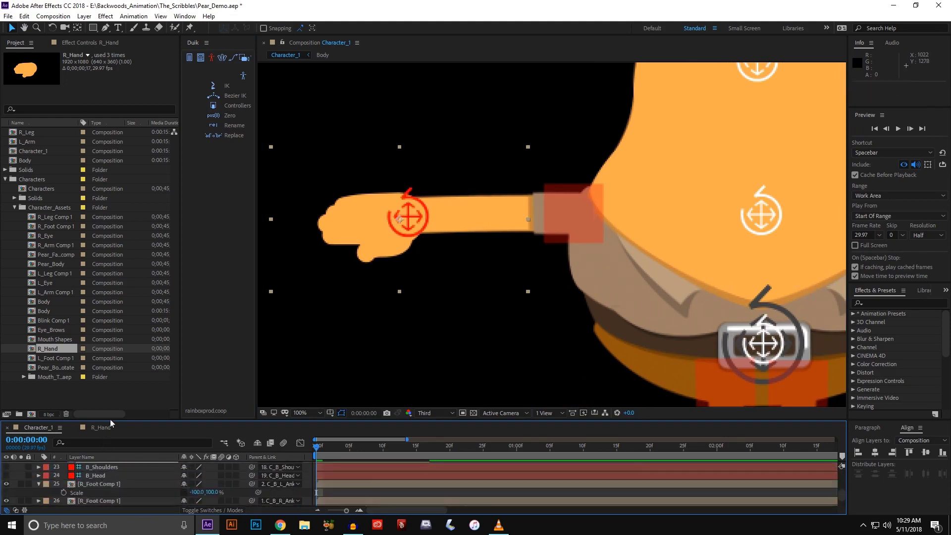
left_click_drag(110, 419, 112, 388)
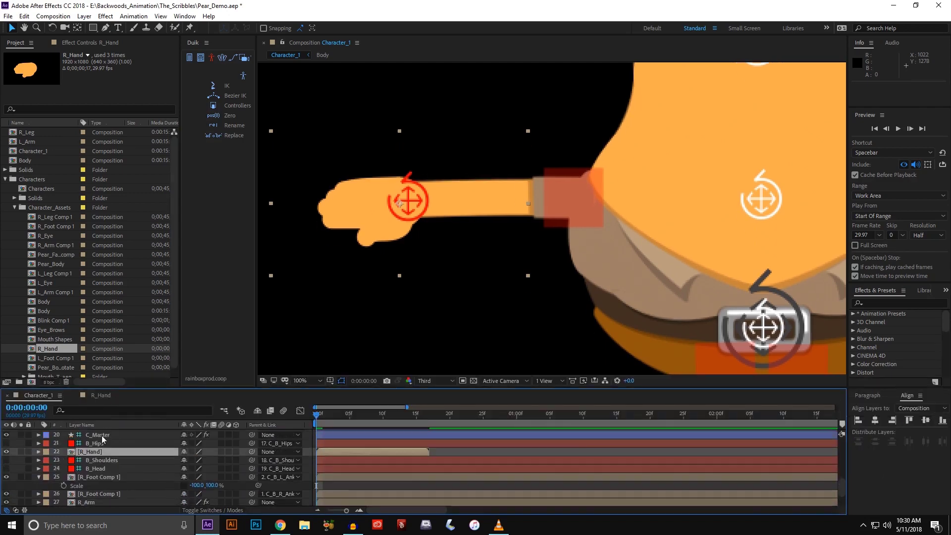
left_click_drag(105, 452, 105, 474)
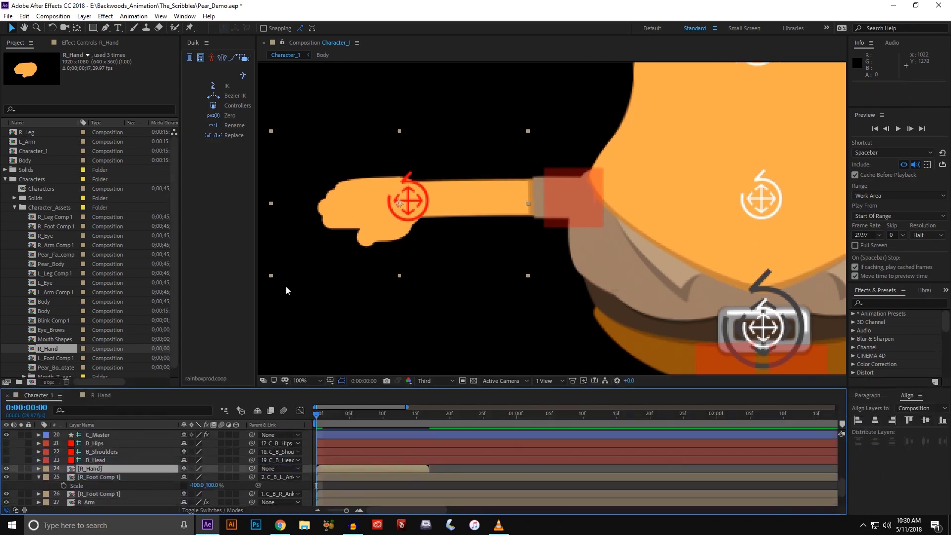
Step: Position the hand at 1284, 1119 against the wrist, trying a rotation and undoing it
left_click_drag(286, 291, 301, 310)
left_click_drag(352, 205, 348, 192)
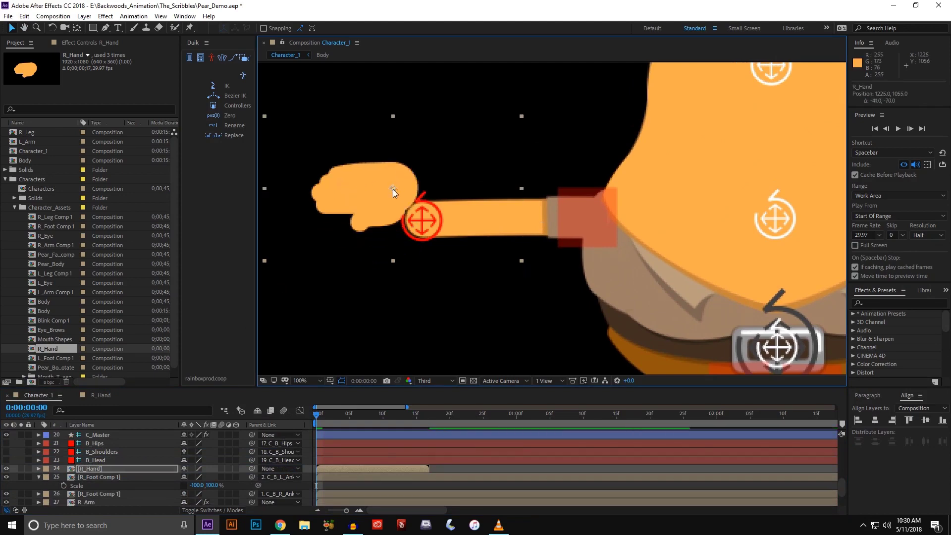
mouse_move(362, 191)
left_mouse_down()
mouse_move(370, 203)
mouse_move(347, 191)
left_mouse_up()
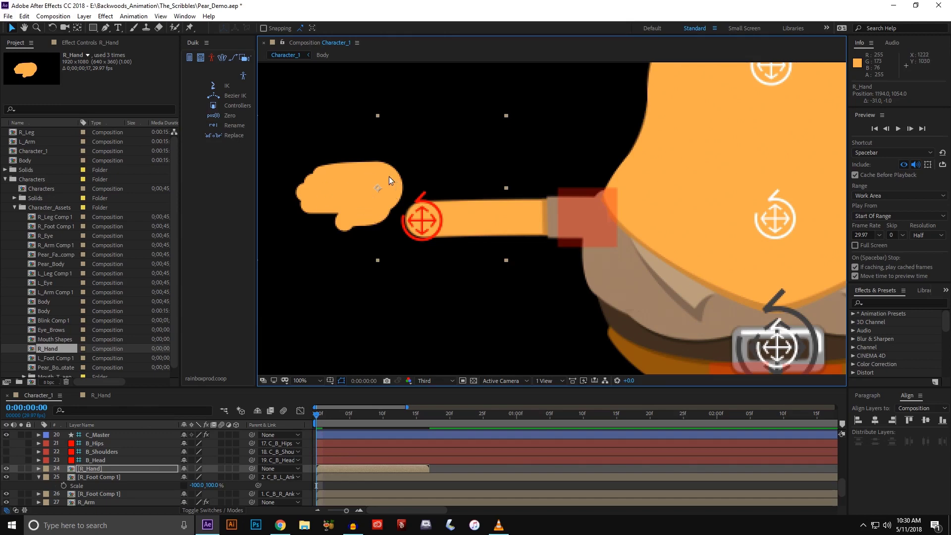
key("w")
left_click_drag(320, 192, 399, 222)
key("ctrl+z")
Step: Parent the R_Hand layer to layer 10, C_B_R_Wrist, with its parent pick-whip
key("v")
scroll(399, 222, "up", 2)
scroll(394, 224, "up", 2)
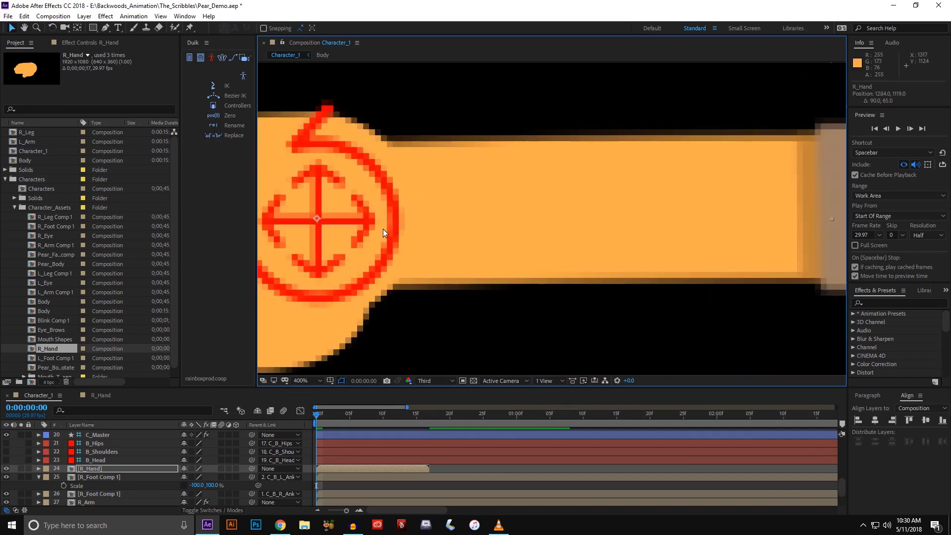
scroll(382, 229, "left", 3)
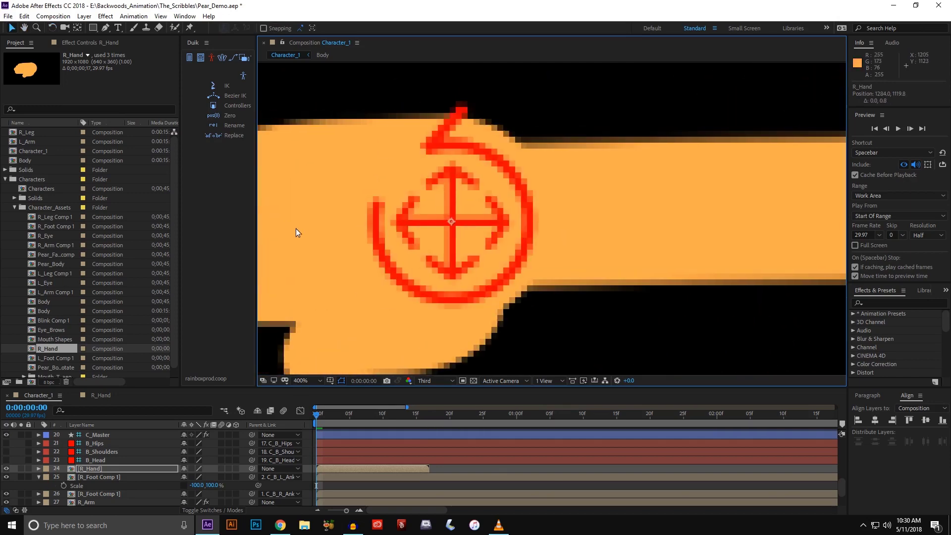
scroll(296, 228, "down", 2)
left_click_drag(569, 206, 516, 208)
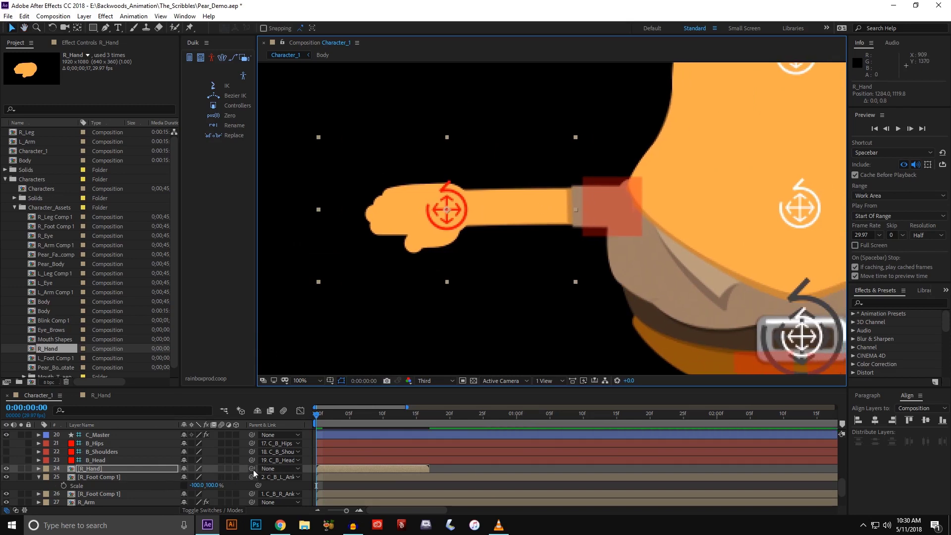
mouse_move(251, 469)
left_mouse_down()
mouse_move(123, 429)
mouse_move(116, 500)
mouse_move(116, 472)
left_mouse_up()
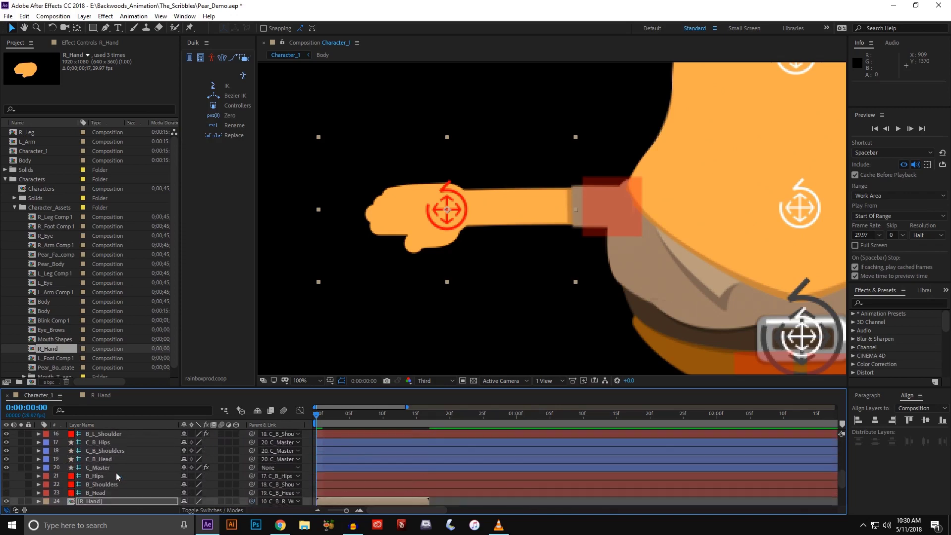
key("comma")
key("comma")
scroll(284, 314, "down", 1)
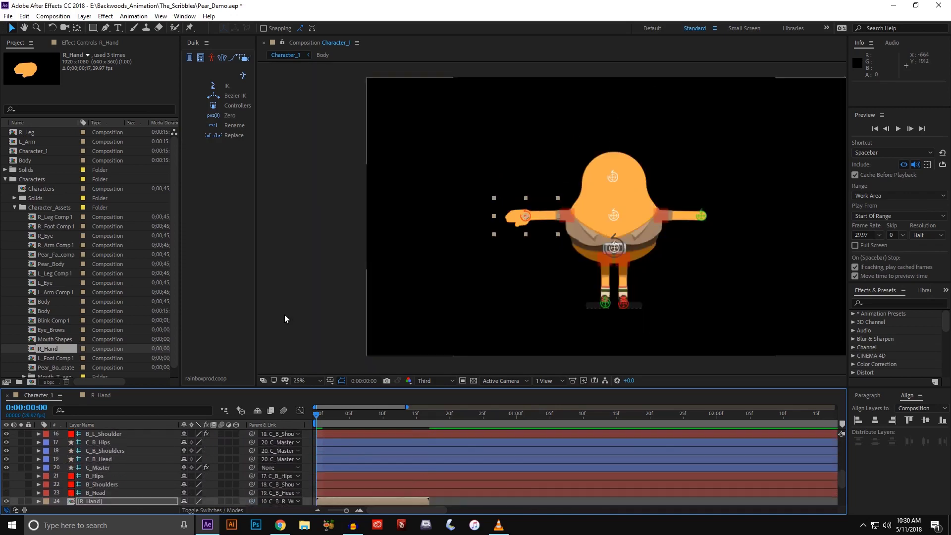
scroll(302, 304, "up", 3)
Step: Move C_B_R_Wrist to confirm the hand follows, then give it a Slider Control and begin renaming it
left_click_drag(434, 210, 443, 201)
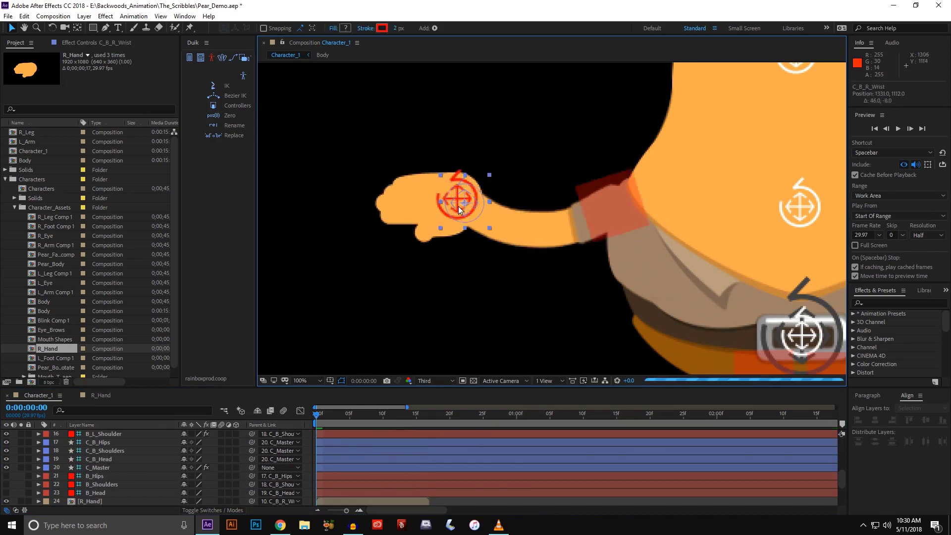
left_click_drag(459, 206, 448, 214)
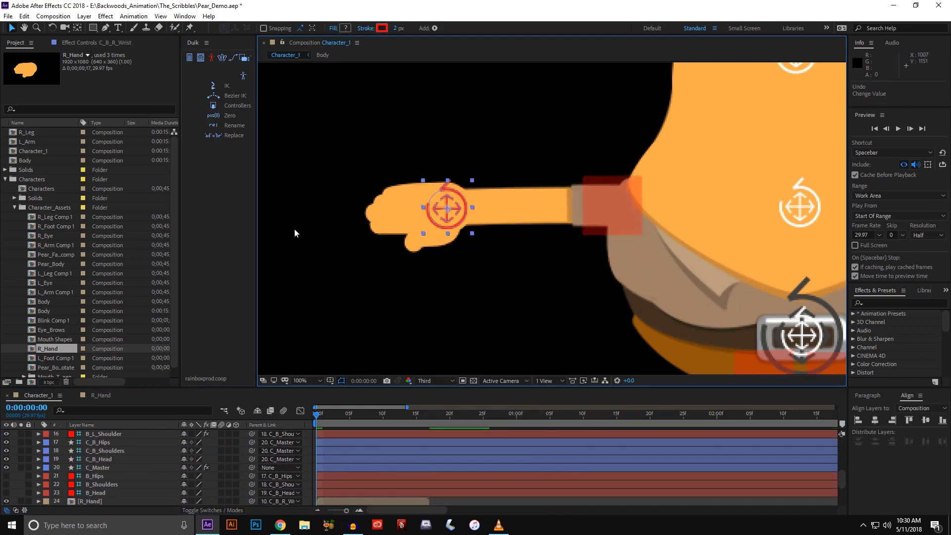
left_click(105, 16)
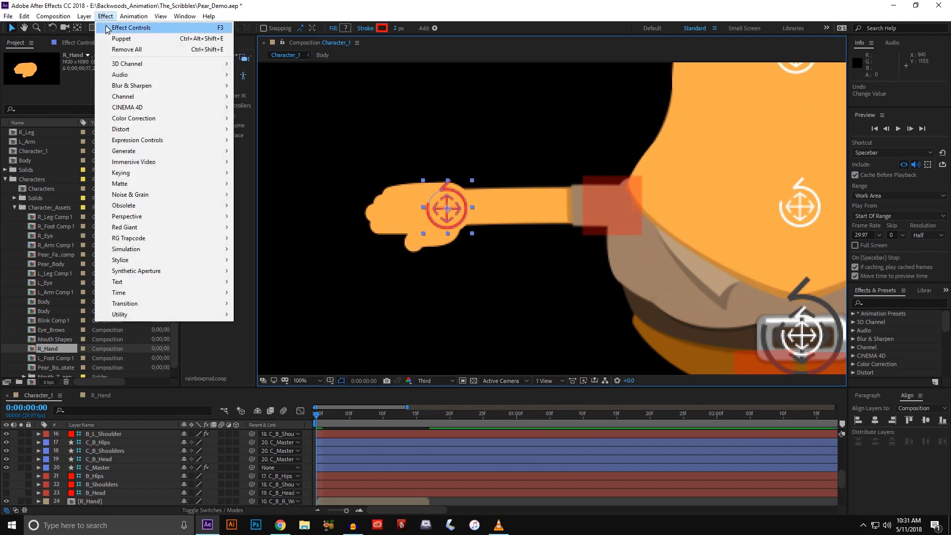
mouse_move(121, 120)
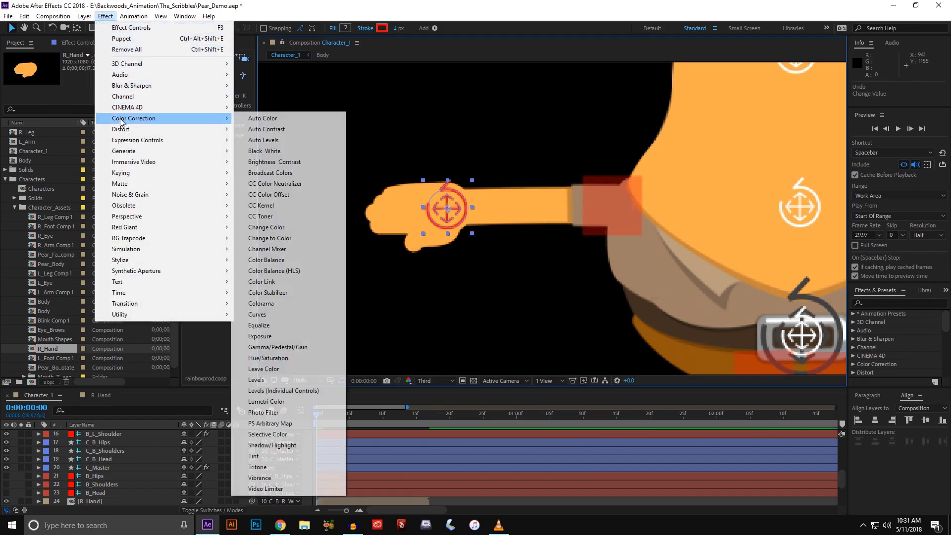
mouse_move(127, 142)
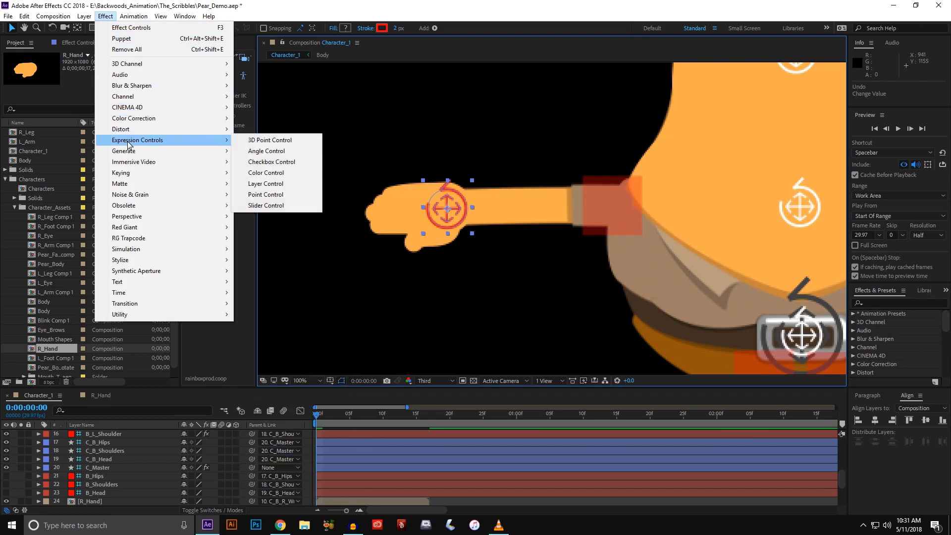
left_click(268, 206)
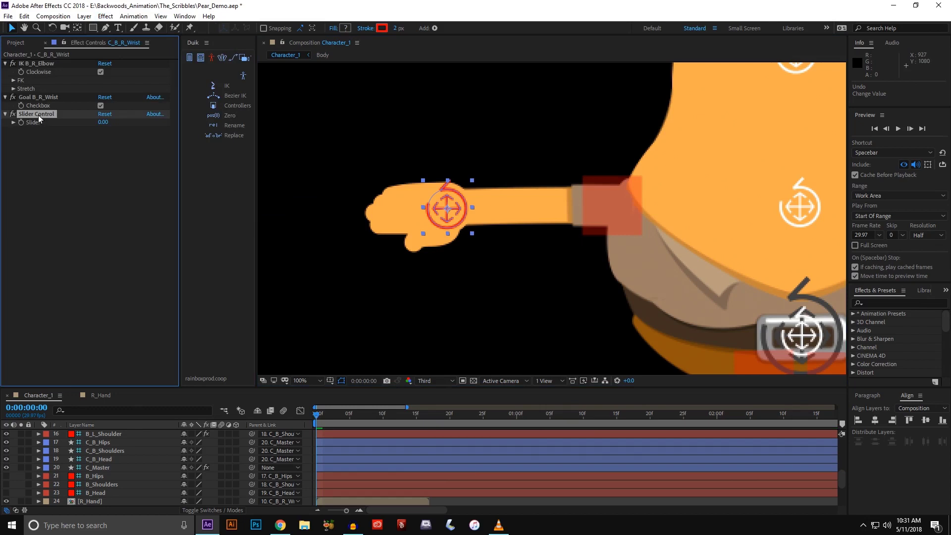
key("Return")
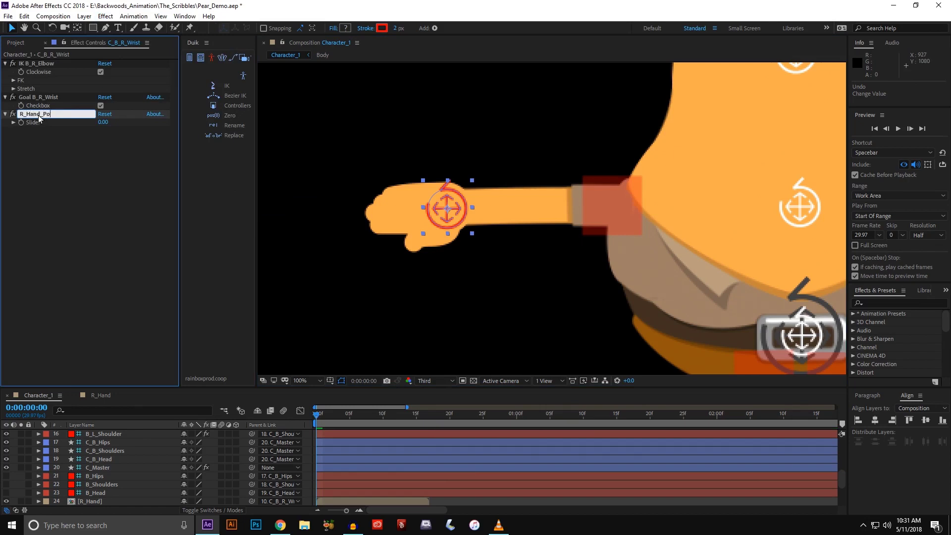
Step: Name the slider R_Hand_Pose and reveal its Slider property under C_B_R_Wrist > Effects
type("se")
key("Return")
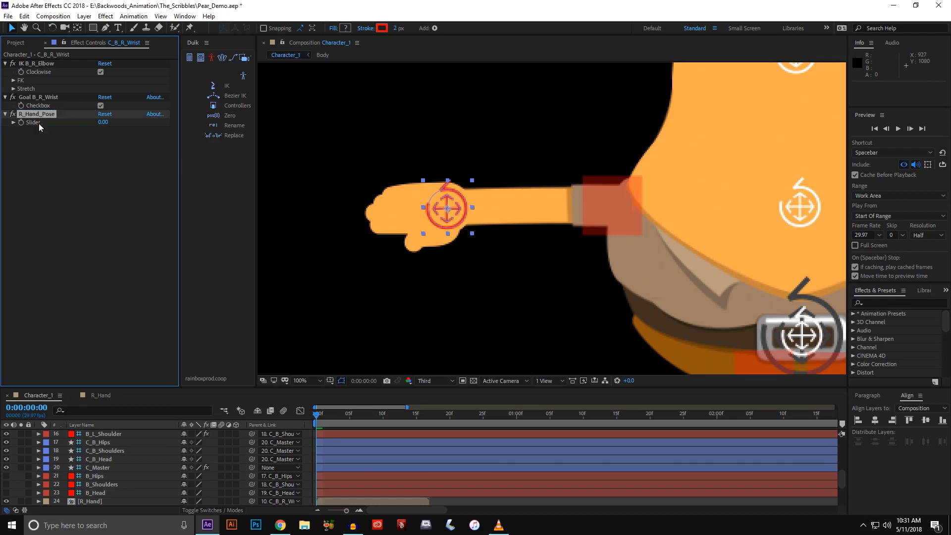
scroll(88, 451, "up", 3)
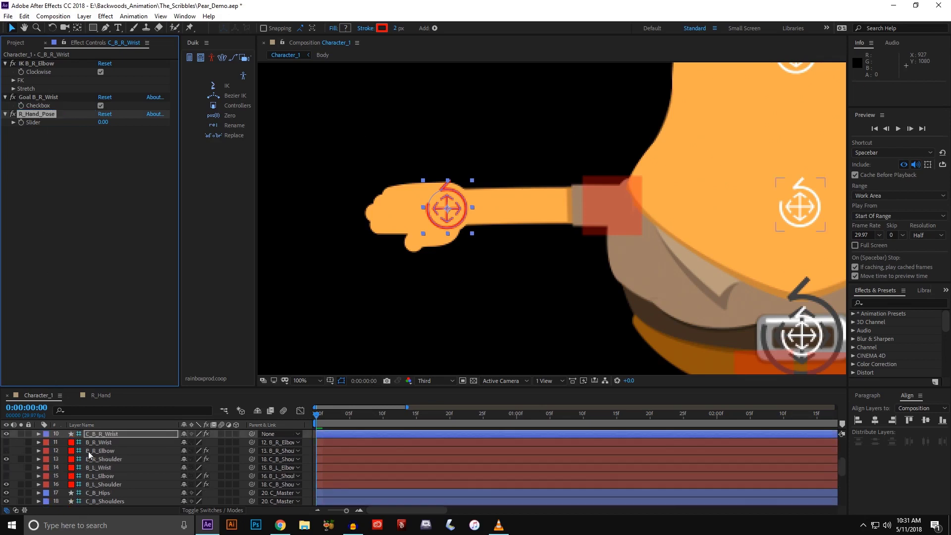
left_click(39, 434)
left_click(46, 452)
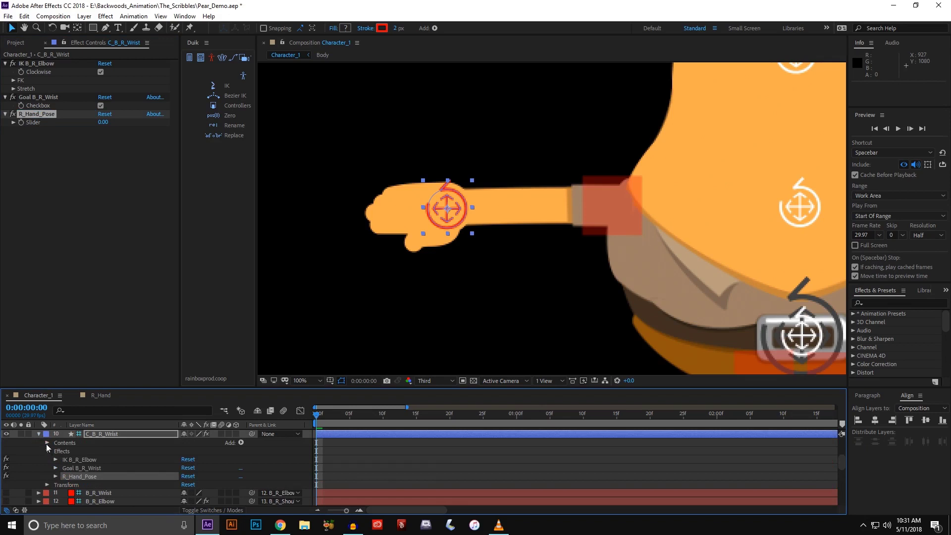
left_click(55, 476)
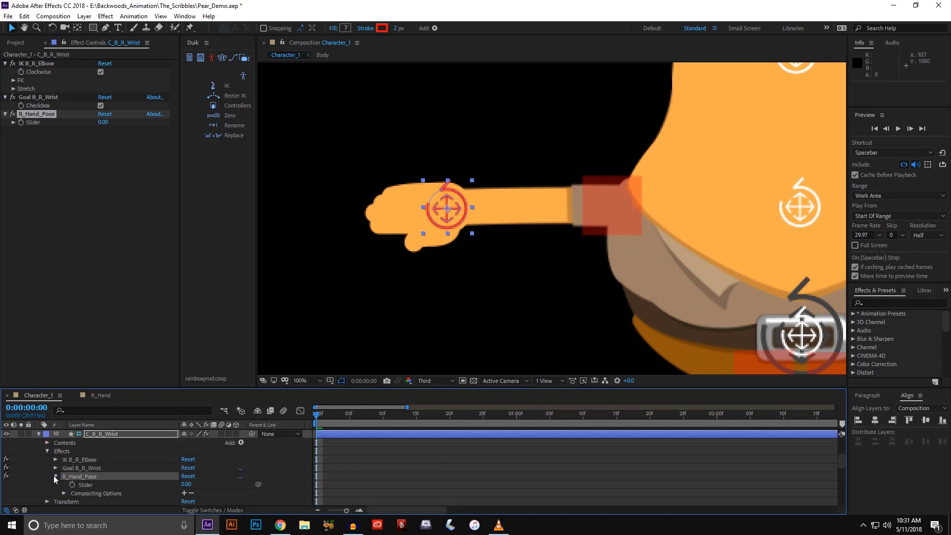
Step: Resize the timeline panel and select the R_Hand layer
scroll(89, 474, "down", 1)
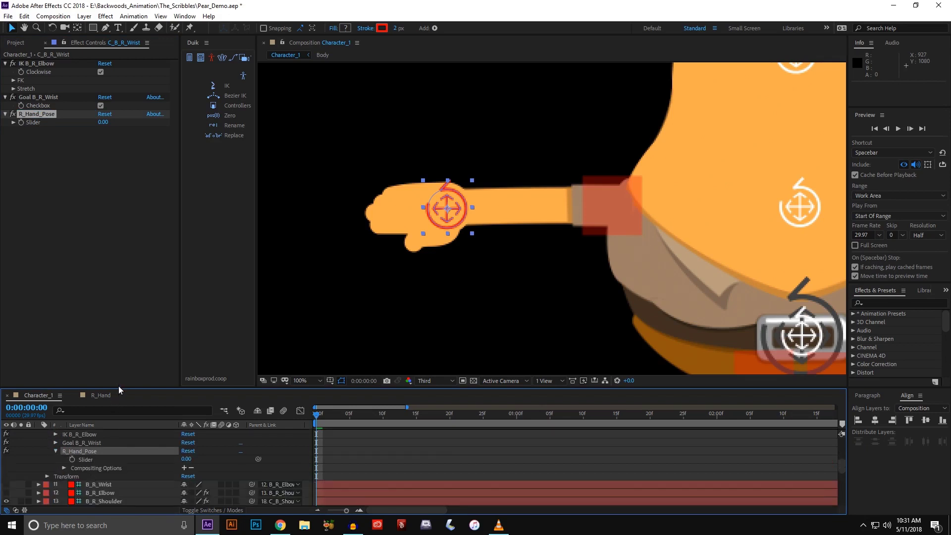
left_click_drag(117, 388, 117, 337)
scroll(90, 427, "down", 4)
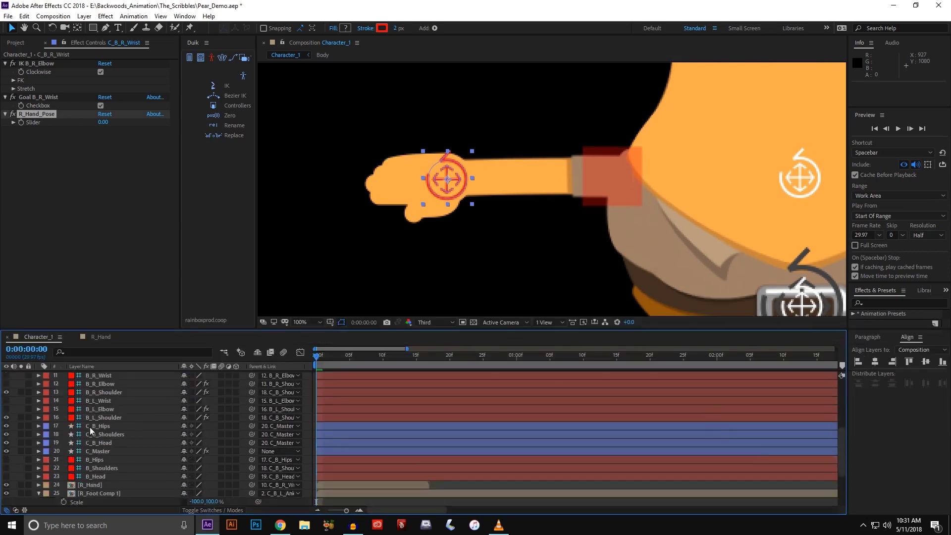
left_click(87, 435)
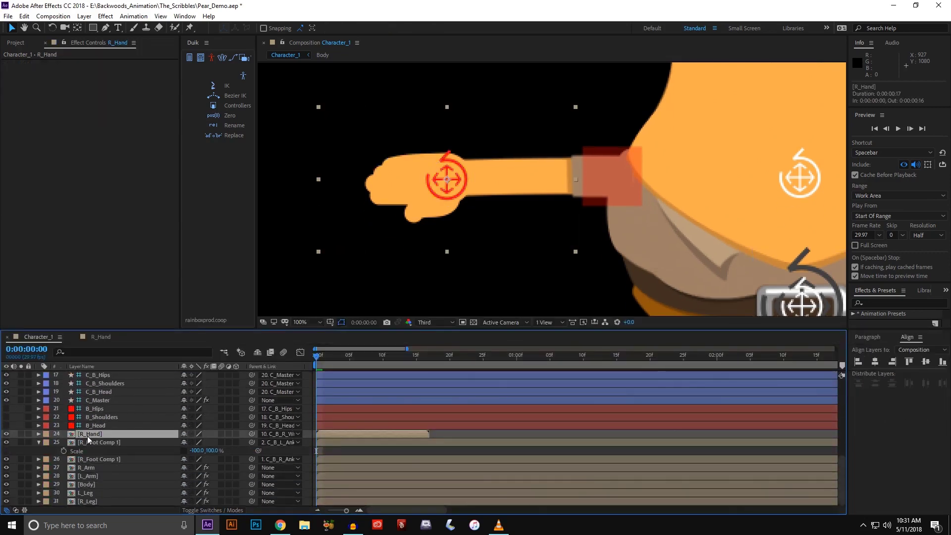
Step: Enable Time Remapping on the R_Hand layer
right_click(87, 435)
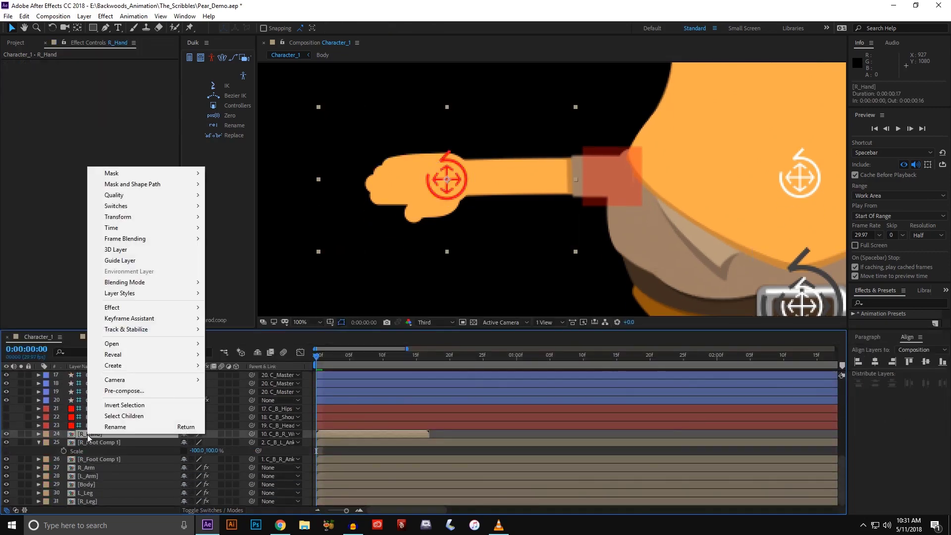
mouse_move(156, 232)
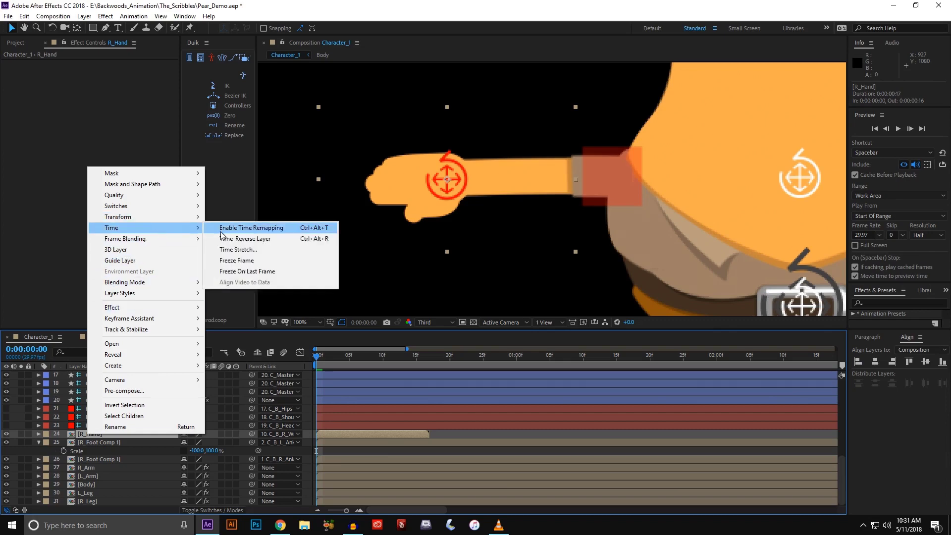
left_click(239, 232)
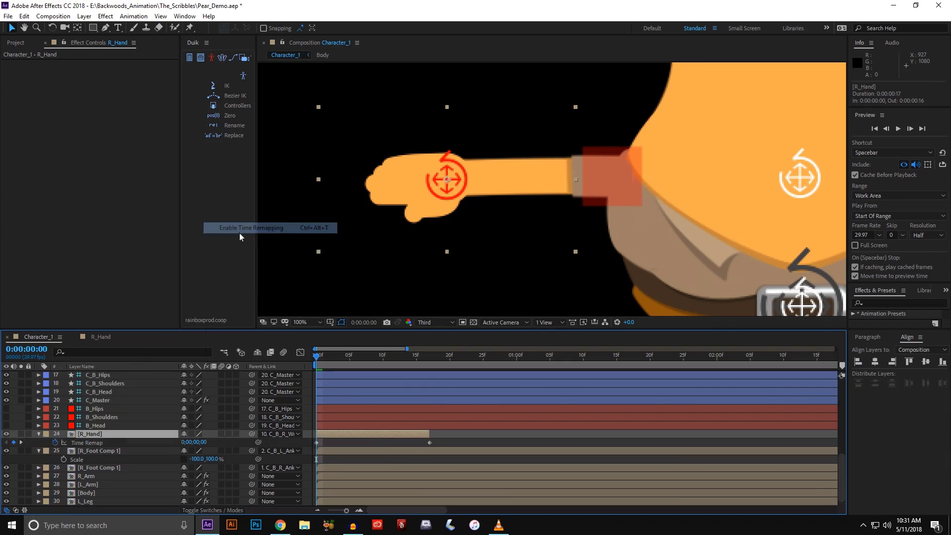
Step: Link R_Hand's Time Remap expression to the R_Hand_Pose Slider and extend the layer to 0:00:04:14
left_click(56, 442, "alt")
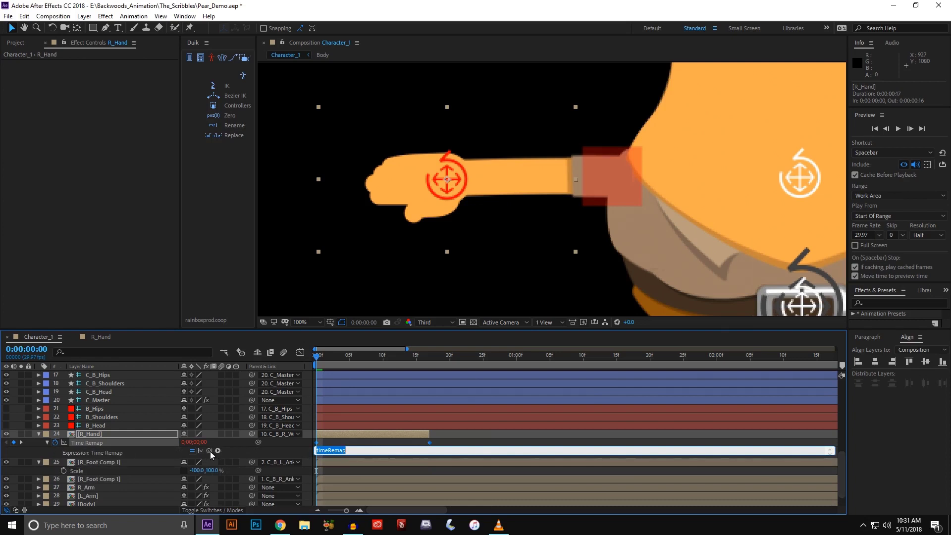
left_click_drag(207, 451, 85, 443)
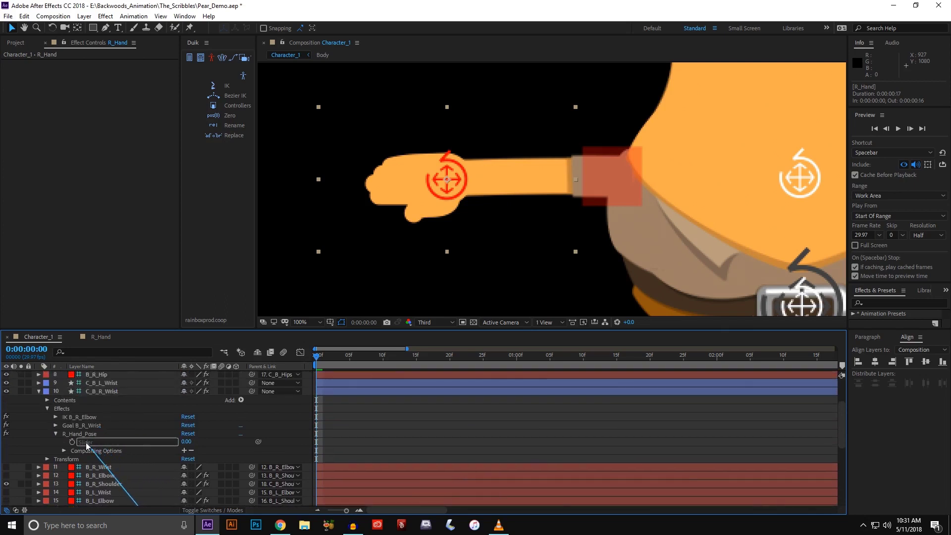
left_click_drag(85, 442, 86, 442)
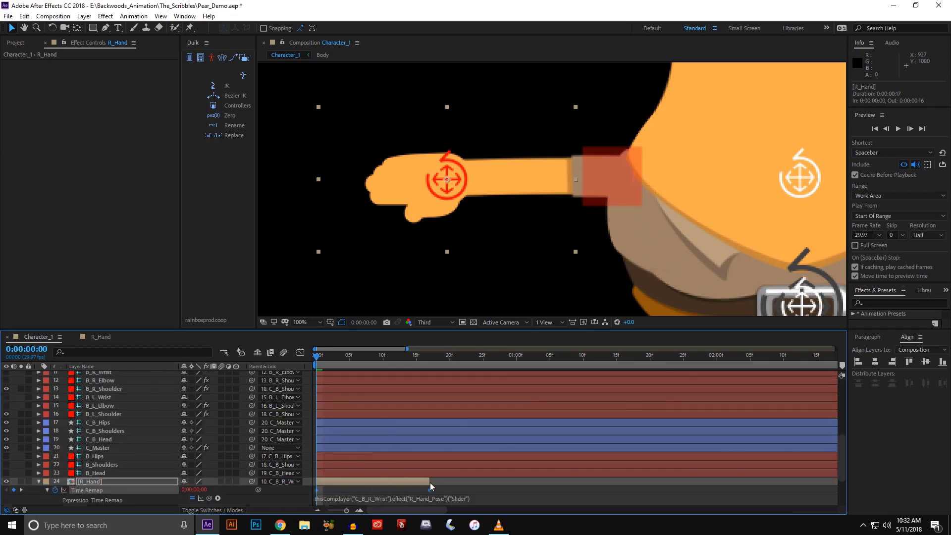
left_click_drag(430, 483, 865, 450)
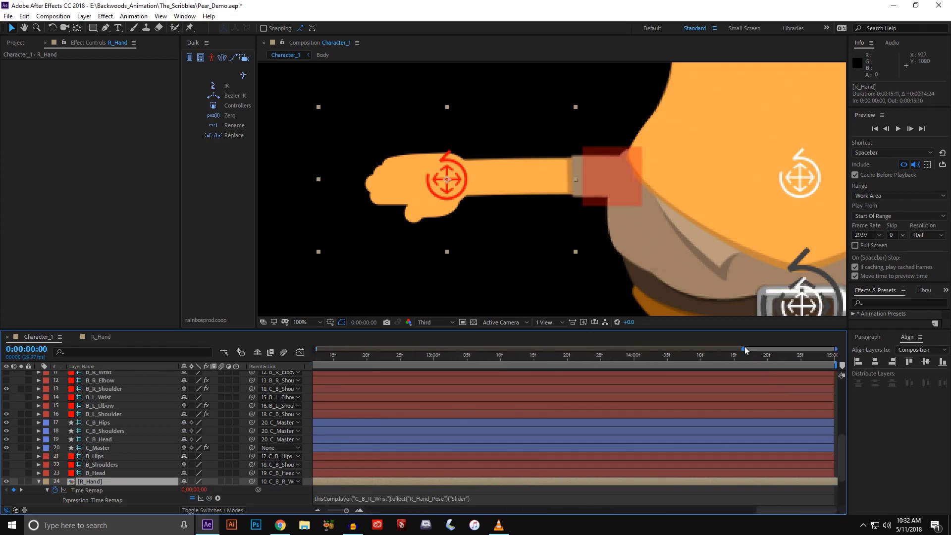
left_click_drag(743, 348, 126, 350)
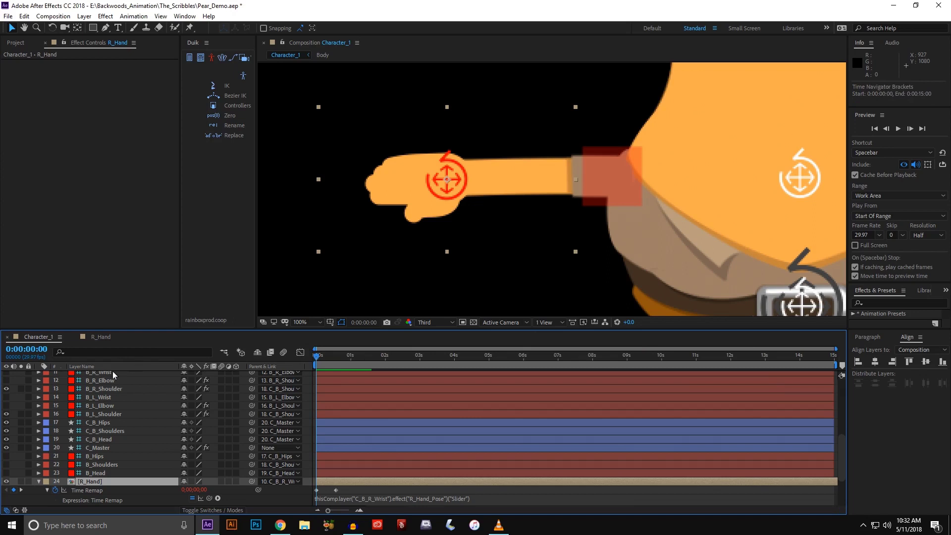
Step: Select C_B_R_Wrist, expand R_Hand_Pose and nudge its slider to switch the hand pose
scroll(106, 417, "up", 3)
scroll(106, 417, "up", 2)
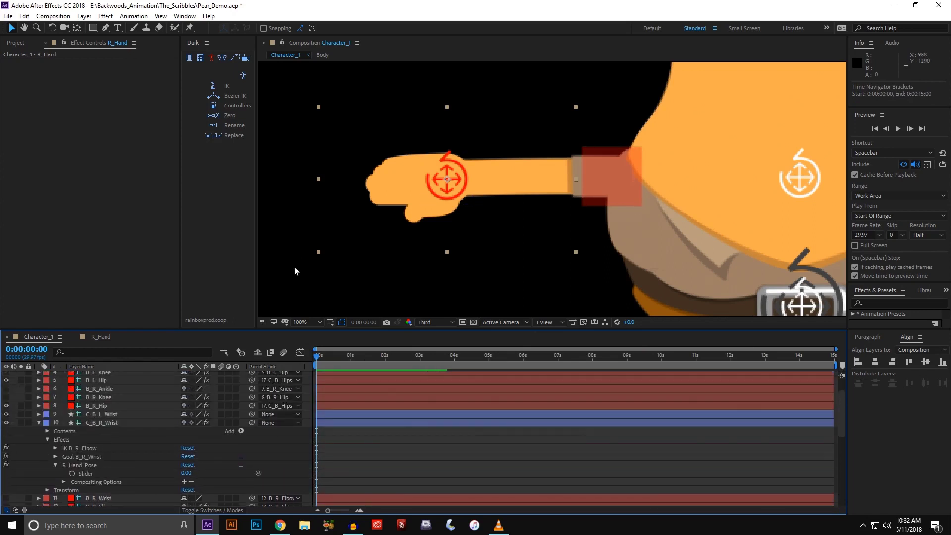
left_click(104, 422)
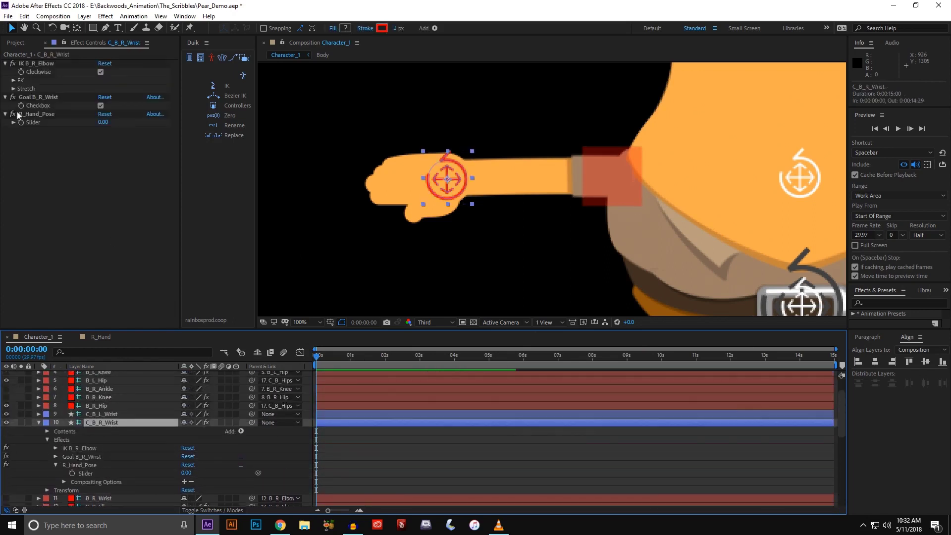
left_click(14, 122)
left_click_drag(28, 138, 29, 138)
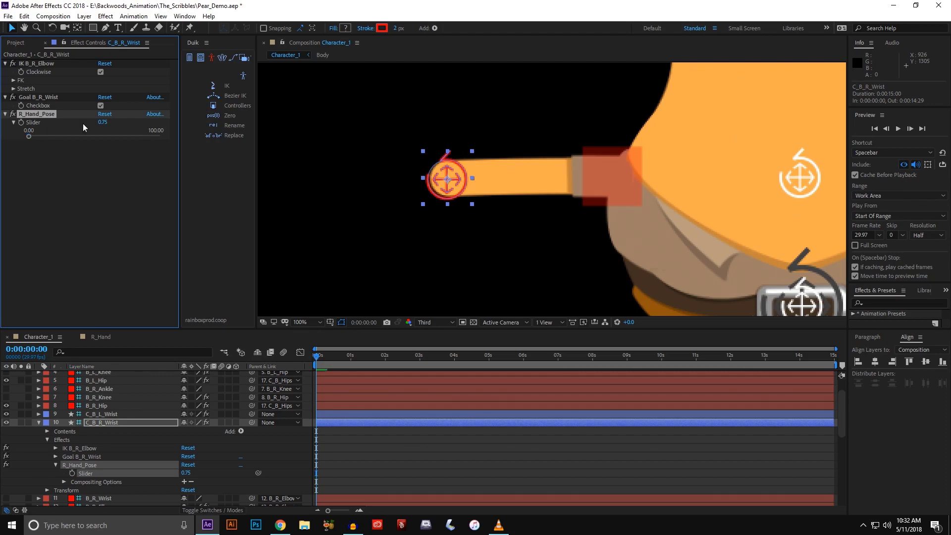
Step: Set the R_Hand_Pose slider range maximum to 0.60 and test values near the top
right_click(102, 123)
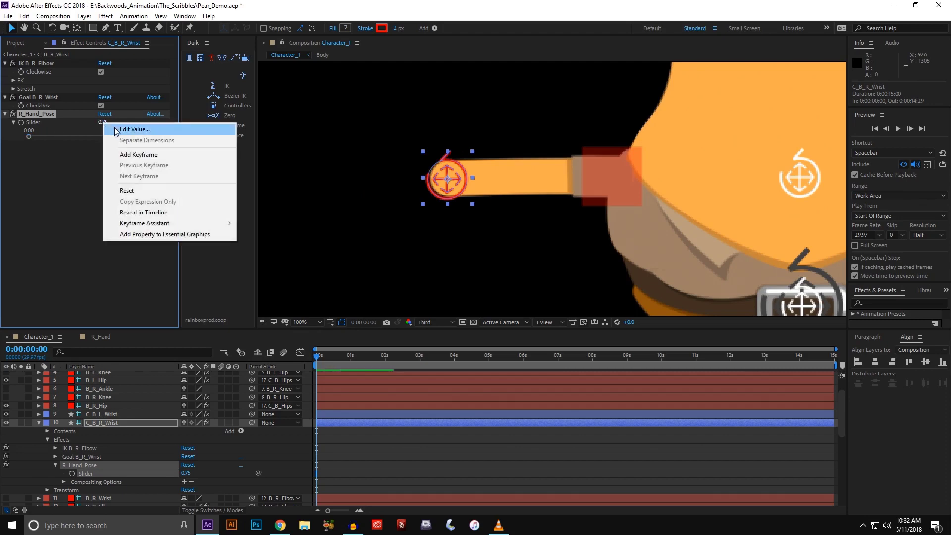
left_click(115, 127)
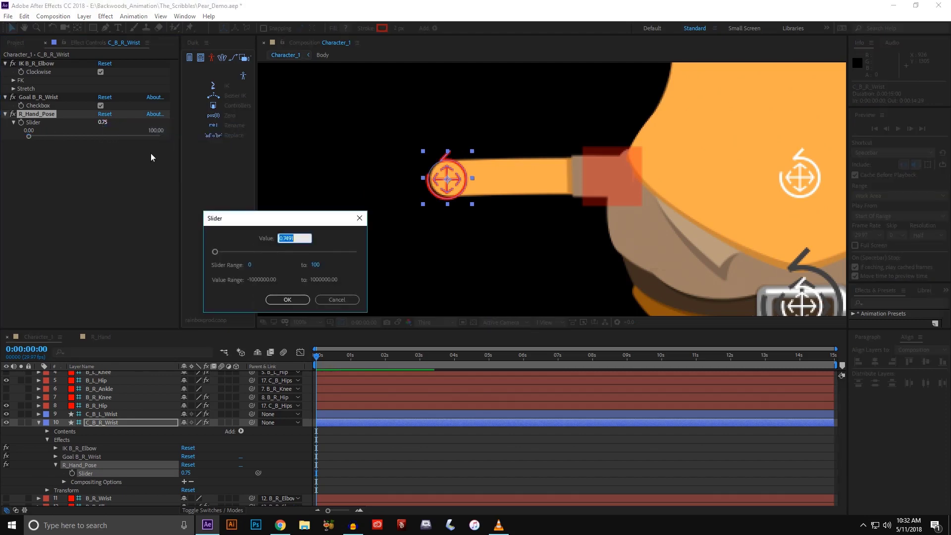
left_click(315, 266)
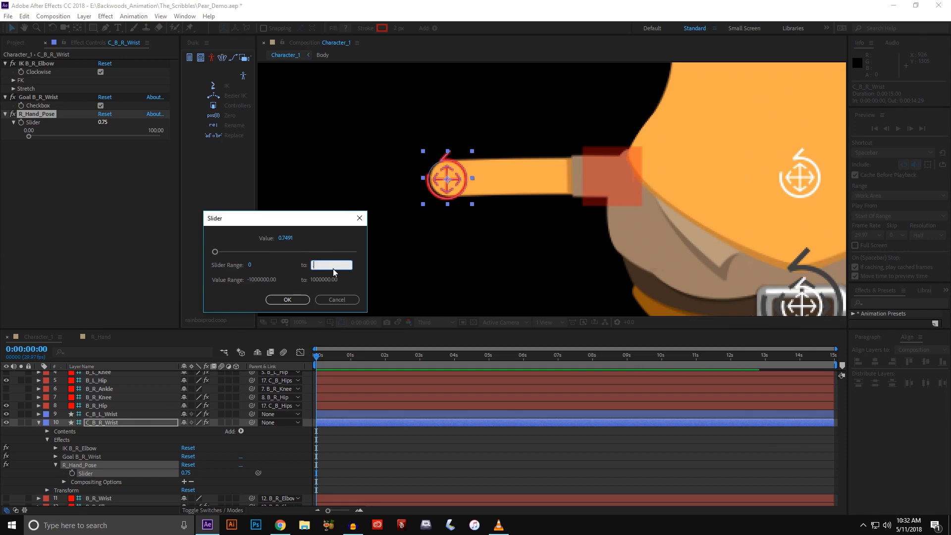
type(".6")
key("Return")
mouse_move(162, 137)
left_mouse_down()
mouse_move(141, 138)
mouse_move(160, 138)
left_mouse_up()
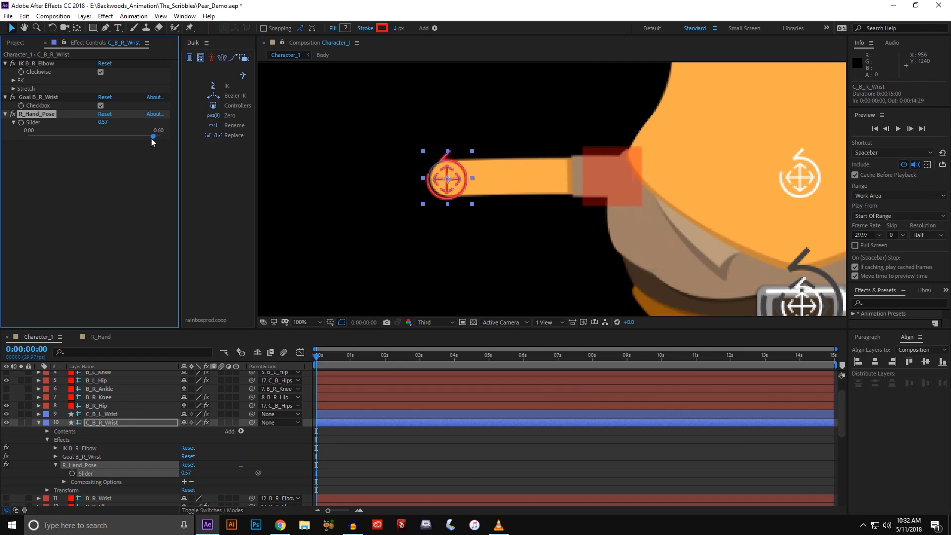
left_click_drag(151, 143, 149, 141)
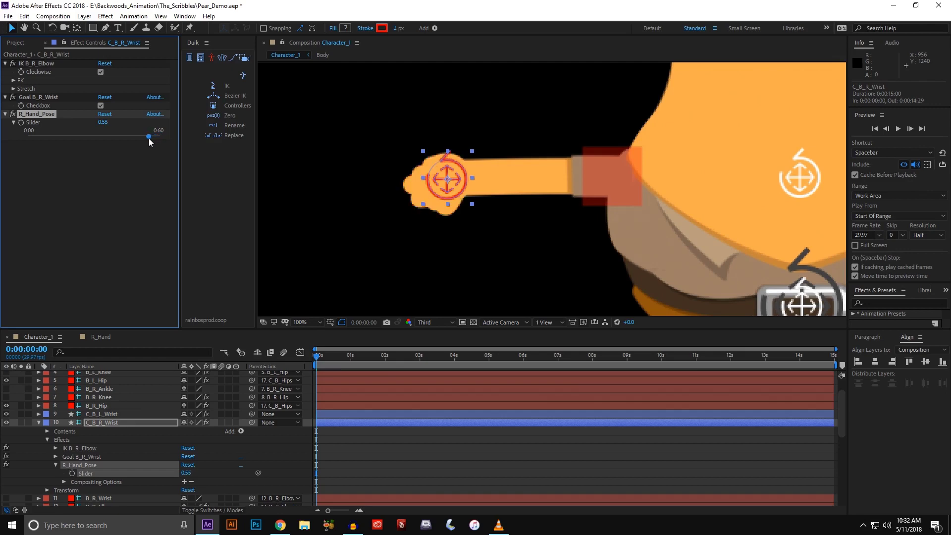
Step: Change the slider range maximum to 0.55 and lower R_Hand_Pose to change the hand
right_click(106, 124)
left_click(124, 131)
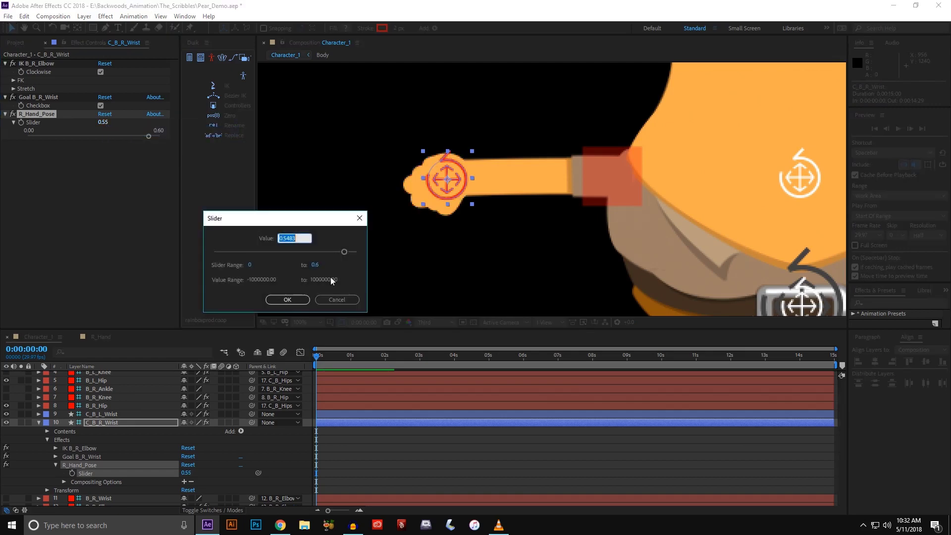
double_click(317, 265)
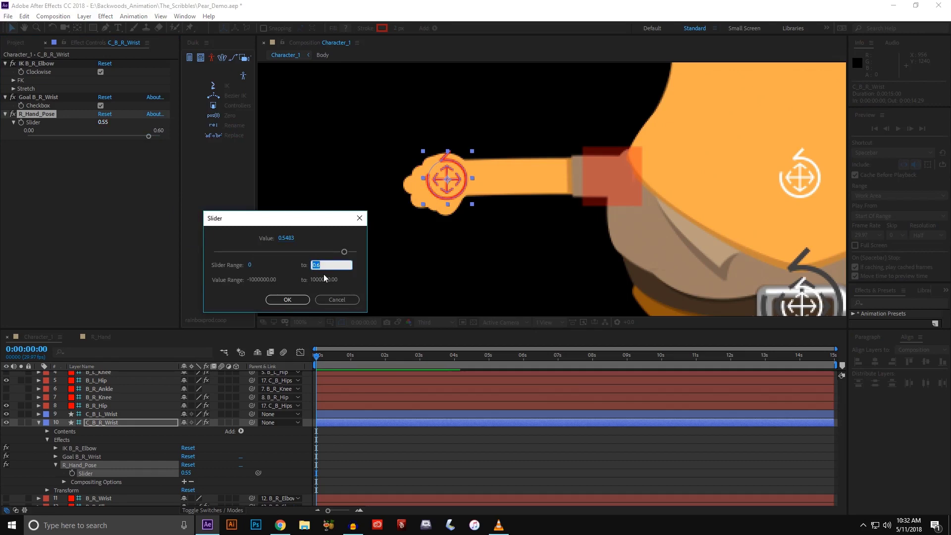
type("0.55")
key("Return")
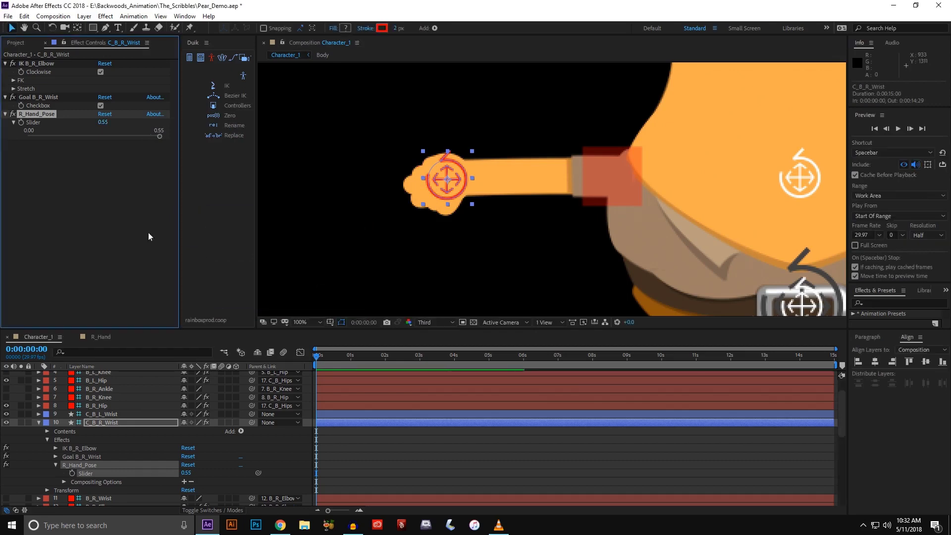
left_click_drag(159, 136, 103, 136)
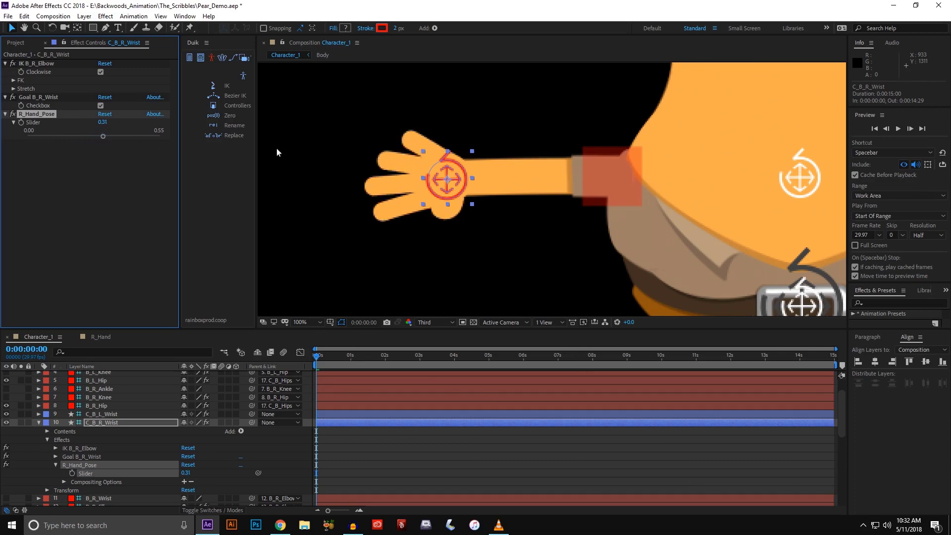
Step: Frame the whole character and deselect the right wrist controller, leaving R_Hand_Pose at 0.31
scroll(511, 161, "down", 4)
scroll(387, 182, "up", 2)
left_click_drag(388, 182, 383, 180)
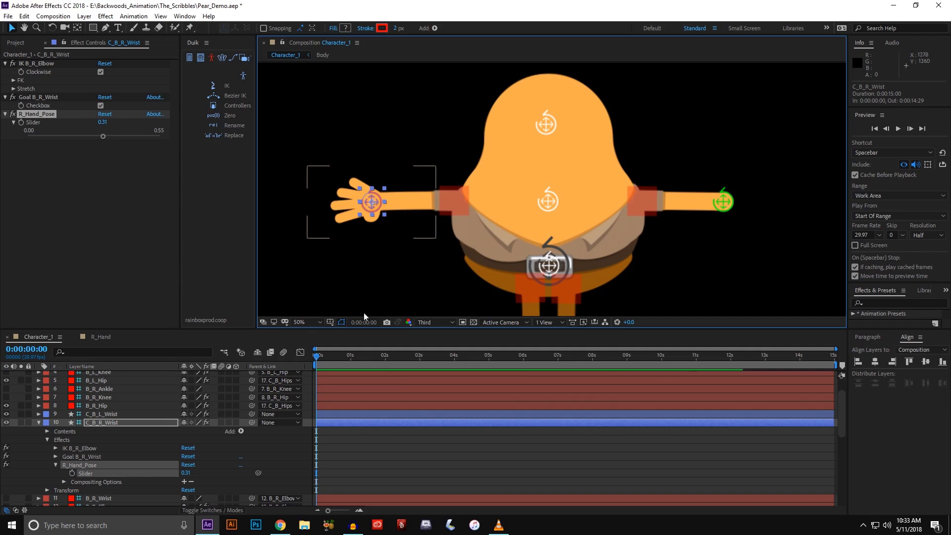
left_click(349, 444)
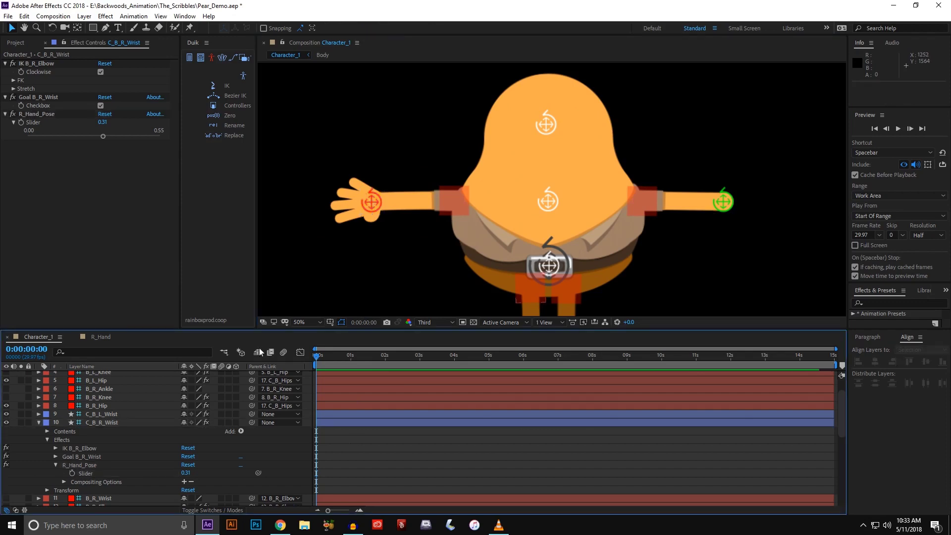
Step: Unlink the second R_Hand layer's Scale and set its X scale to -27 to mirror it
left_click(353, 213)
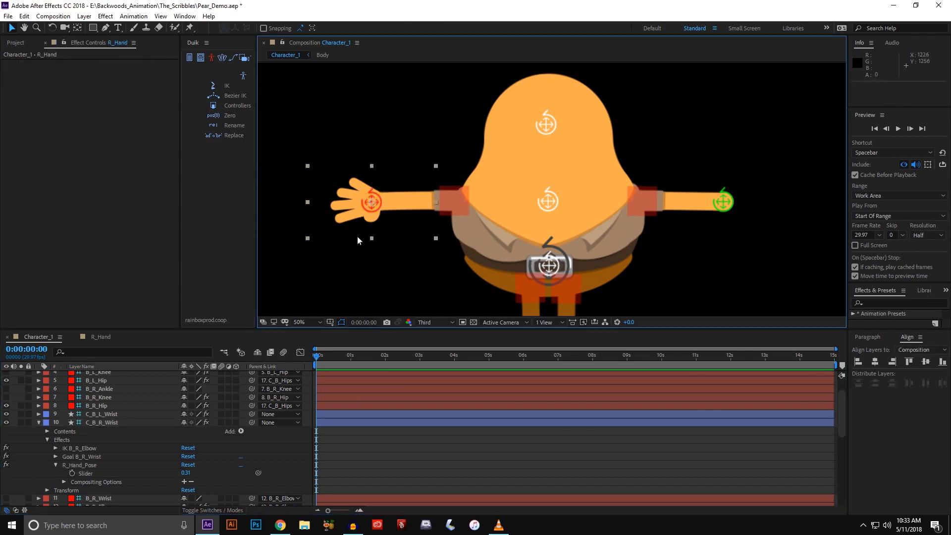
scroll(67, 459, "down", 5)
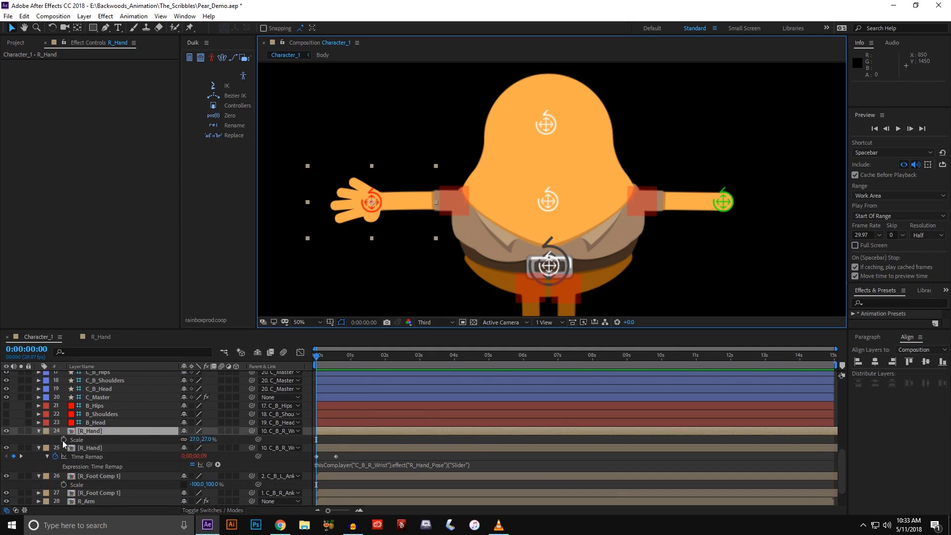
left_click(183, 440)
left_click(193, 439)
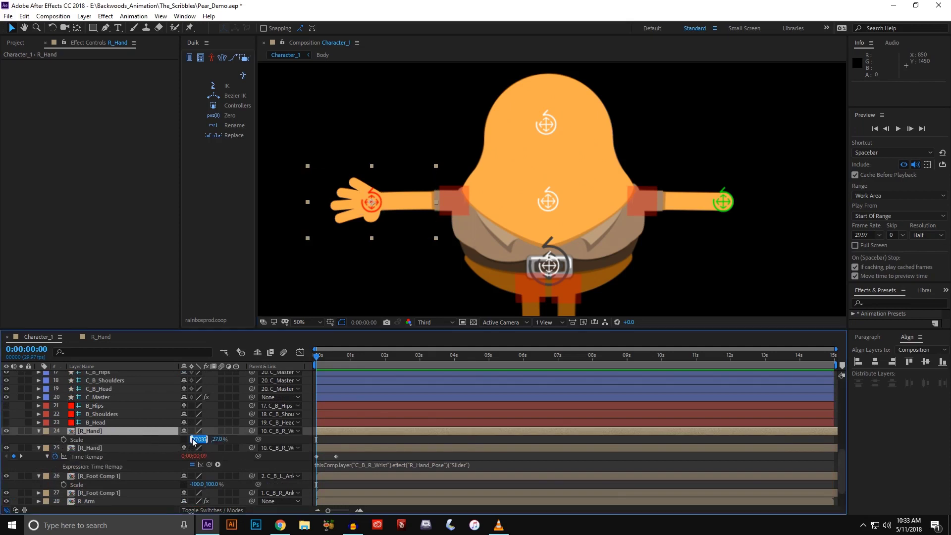
type("-27")
key("Return")
Step: Move the mirrored hand onto the other arm's wrist and parent it to C_B_L_Wrist
left_click_drag(352, 205, 719, 210)
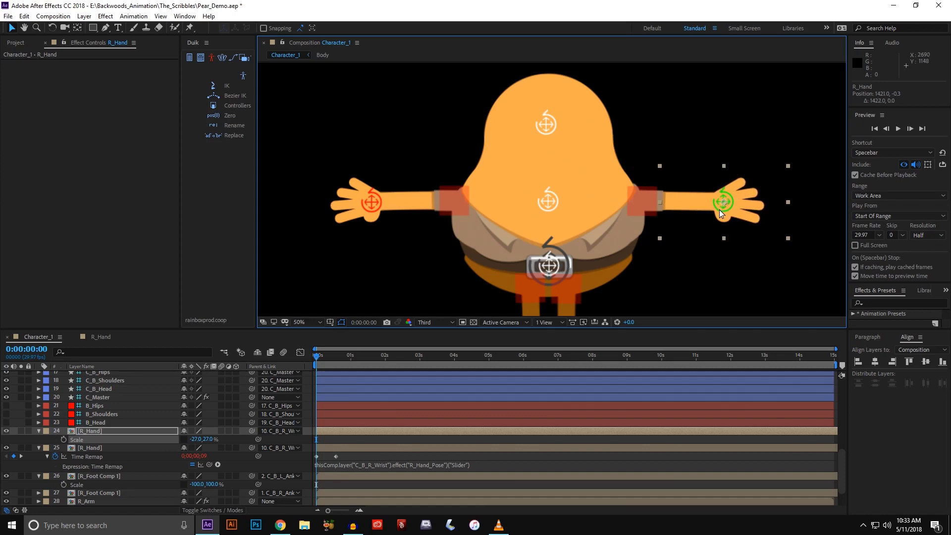
left_click(279, 431)
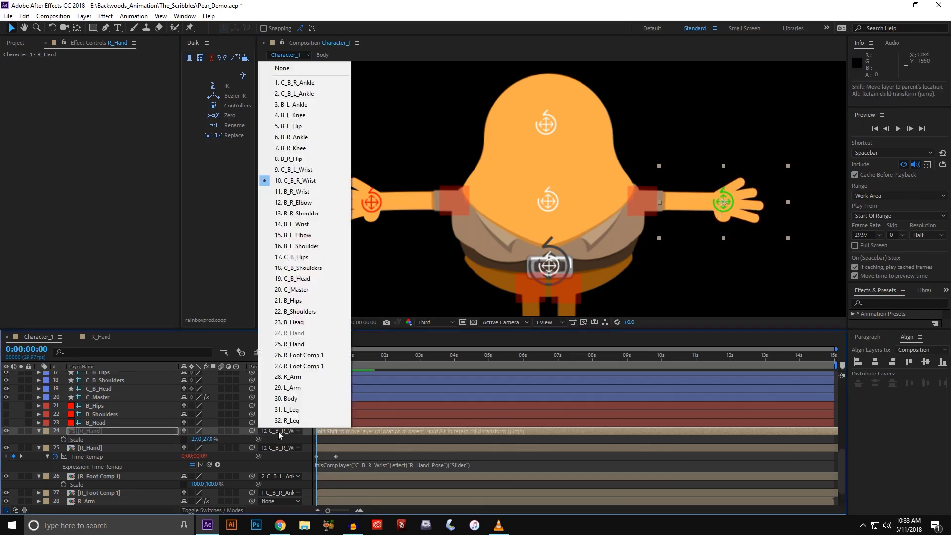
left_click(291, 174)
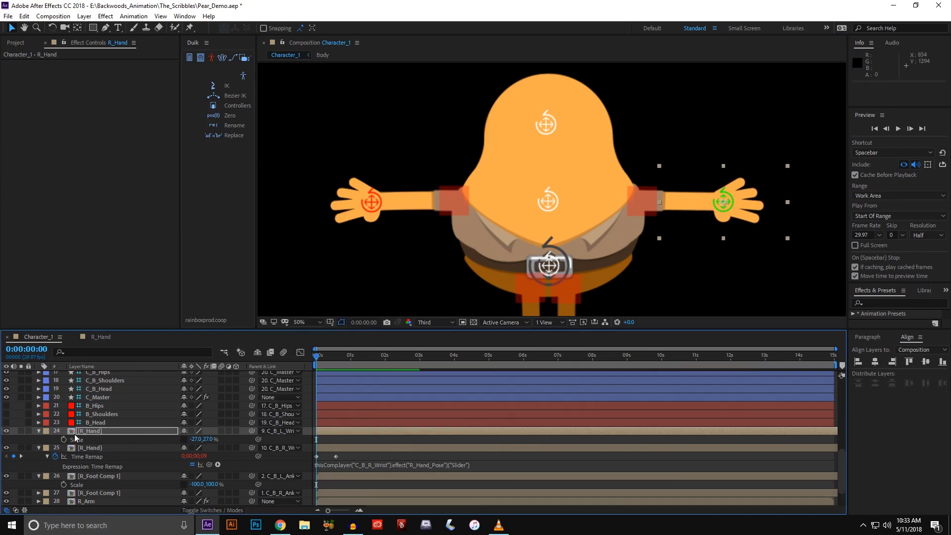
Step: Show layer 24's Time Remap, then set the right wrist's R_Hand_Pose slider to 0.29
left_click(87, 432)
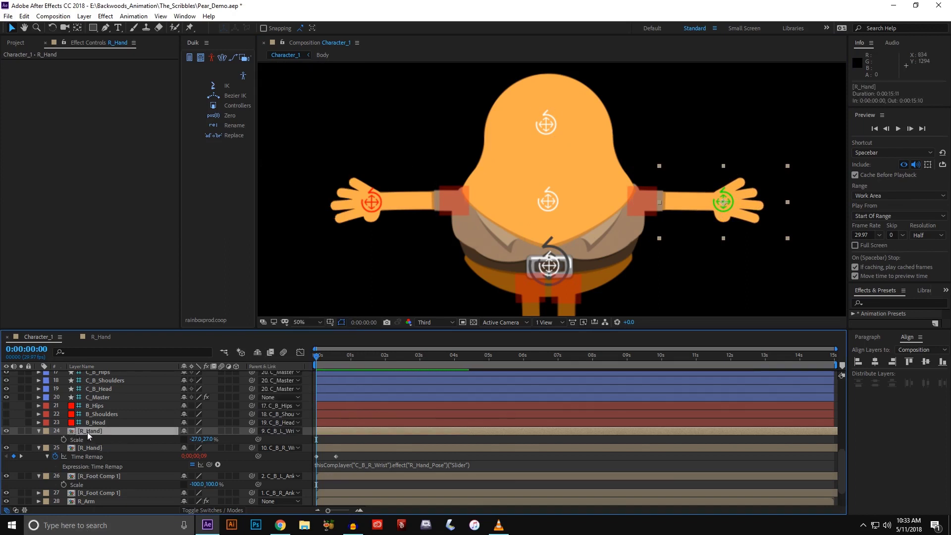
left_click(40, 430)
left_click(39, 430)
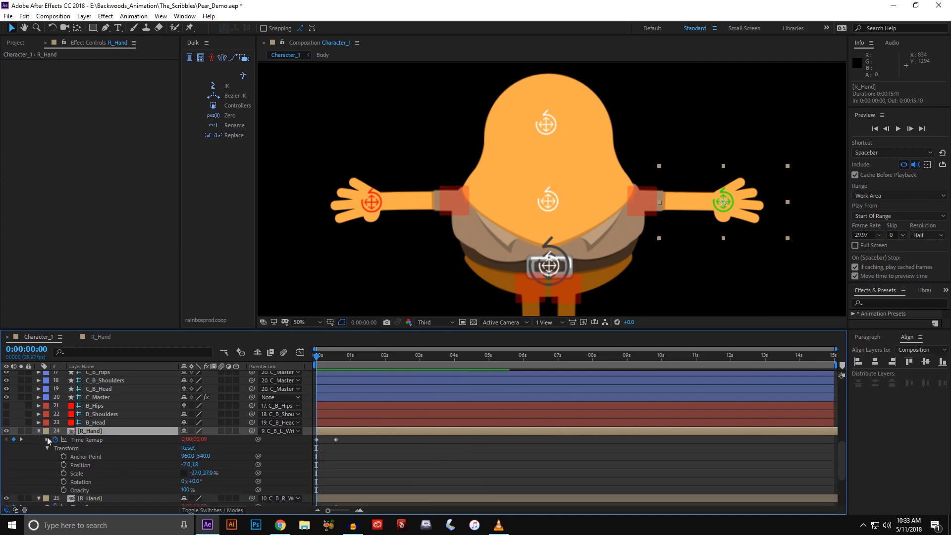
left_click(371, 206)
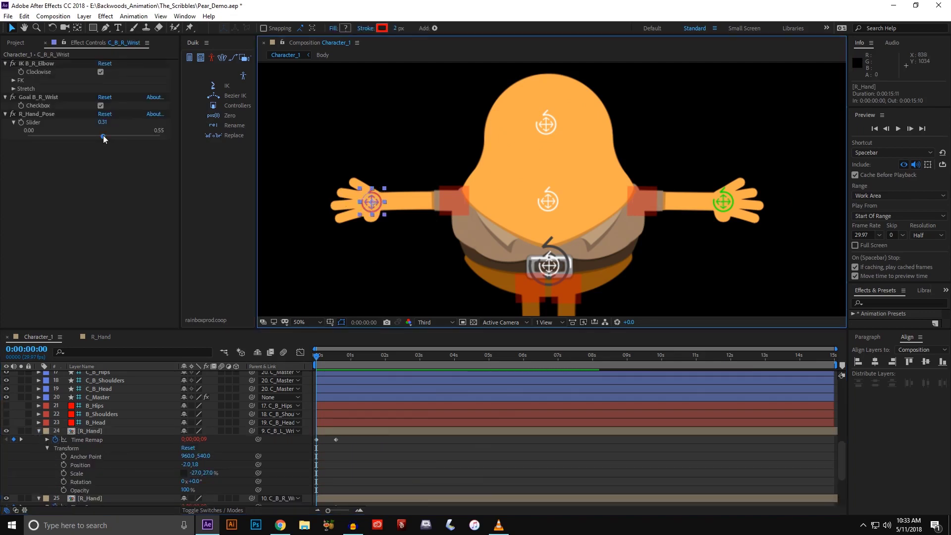
mouse_move(103, 135)
left_mouse_down()
mouse_move(71, 133)
mouse_move(112, 136)
mouse_move(67, 134)
mouse_move(97, 134)
left_mouse_up()
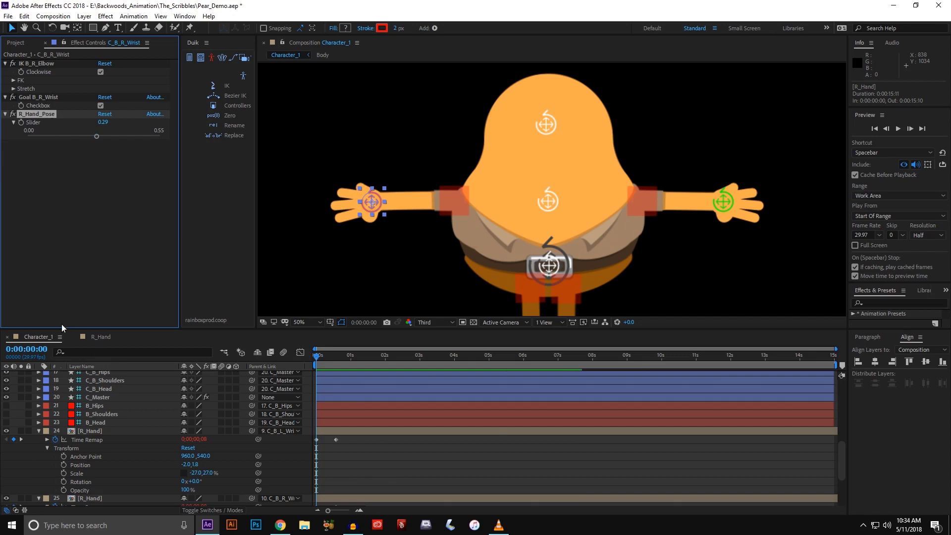
Step: Copy the R_Hand_Pose effect from C_B_R_Wrist and paste it onto C_B_L_Wrist
key("s")
key("s")
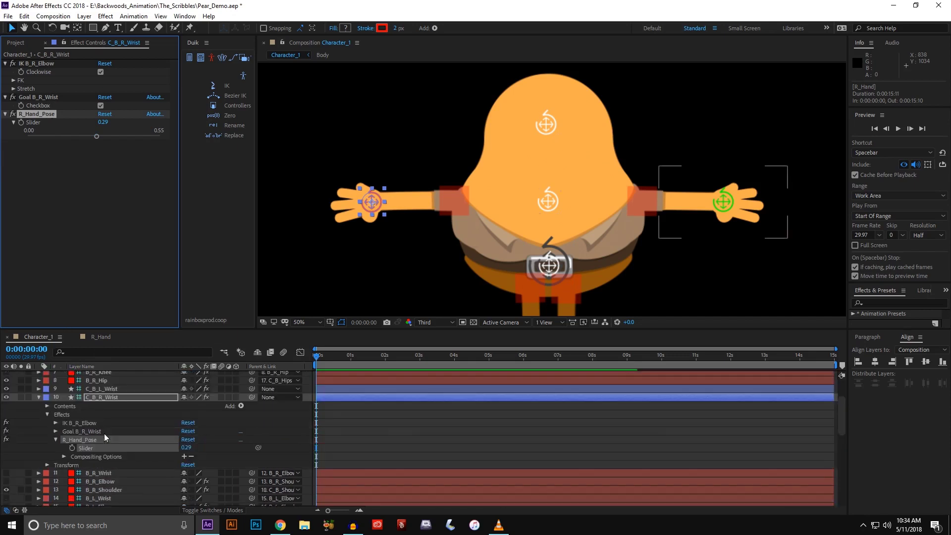
left_click(102, 390)
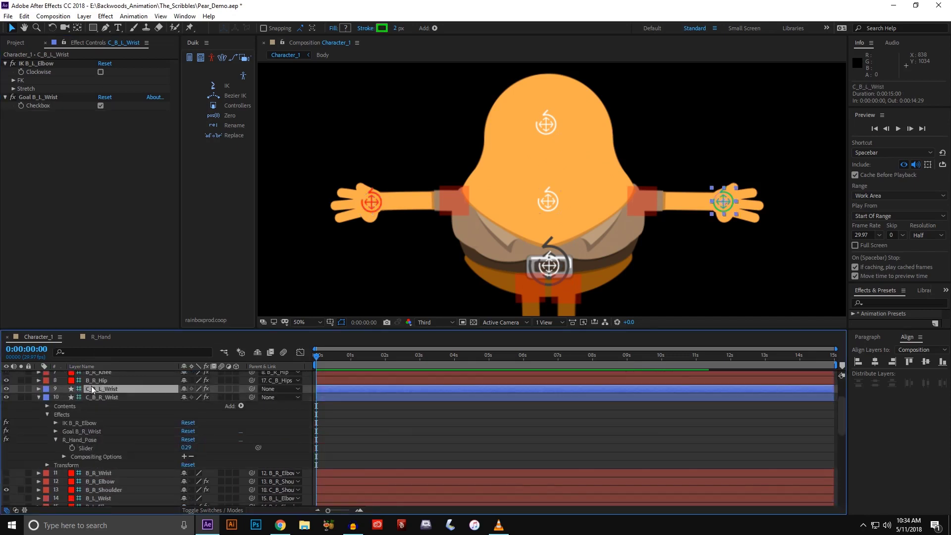
key("ctrl+v")
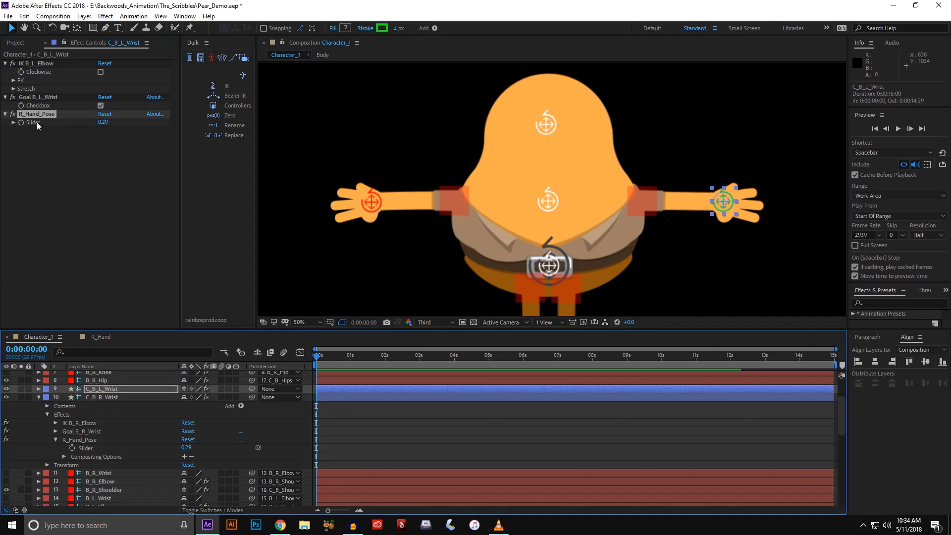
left_click(13, 123)
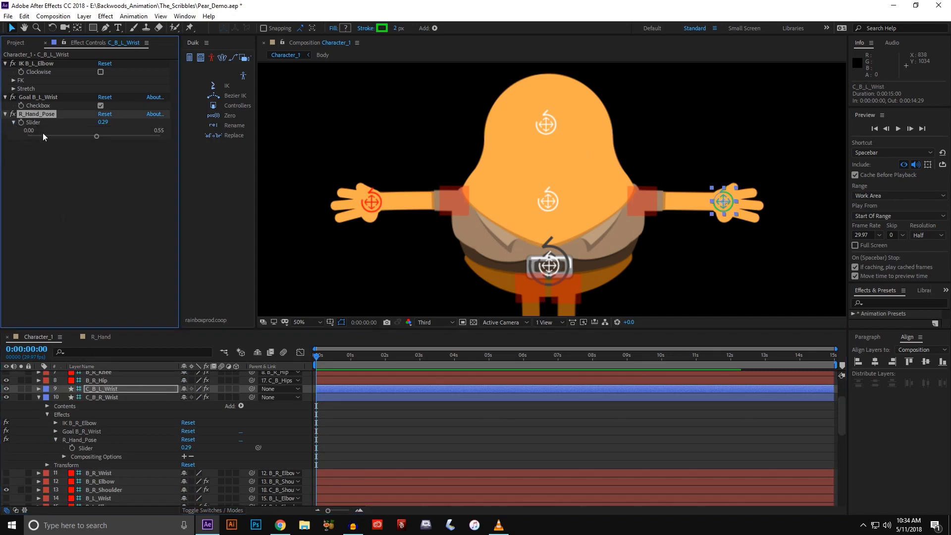
scroll(93, 459, "down", 6)
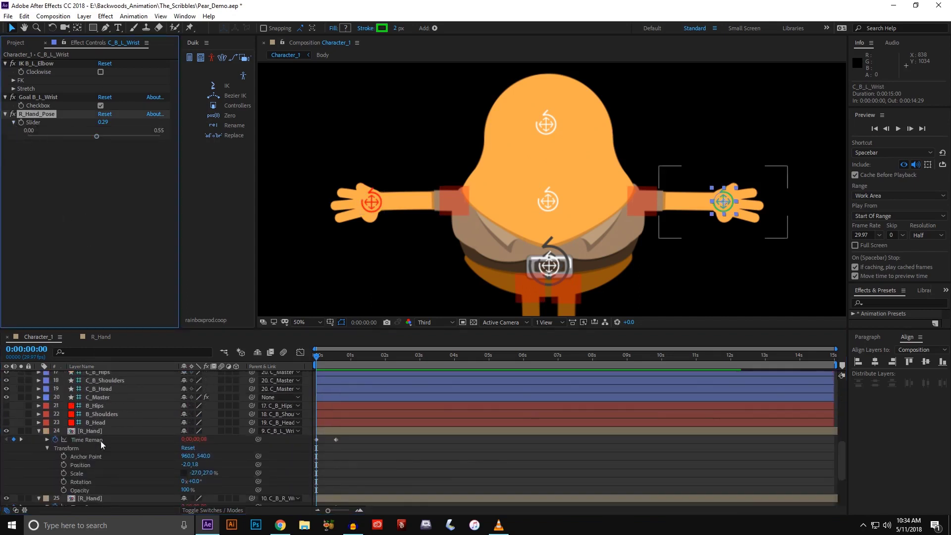
Step: Change the second R_Hand's Time Remap expression to reference C_B_L_Wrist instead of C_B_R_Wrist
left_click(105, 434)
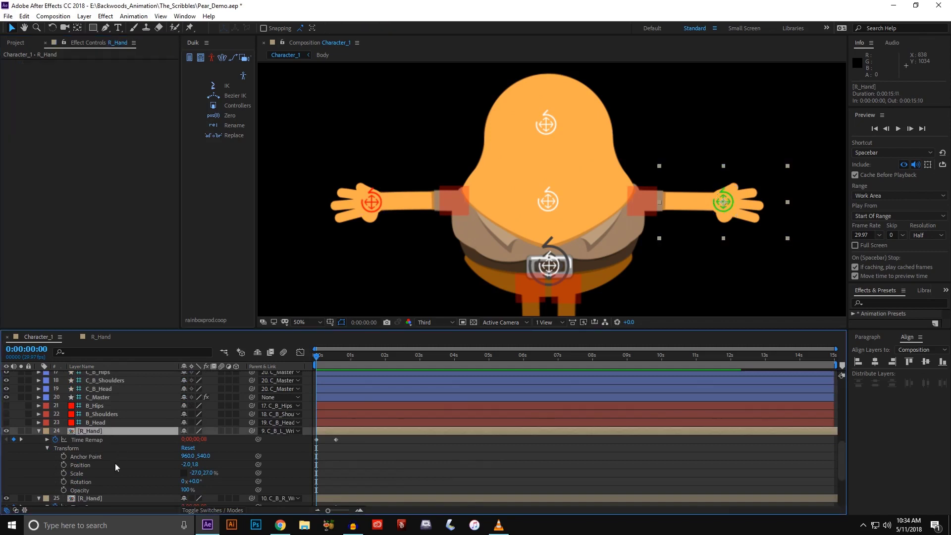
left_click(47, 440)
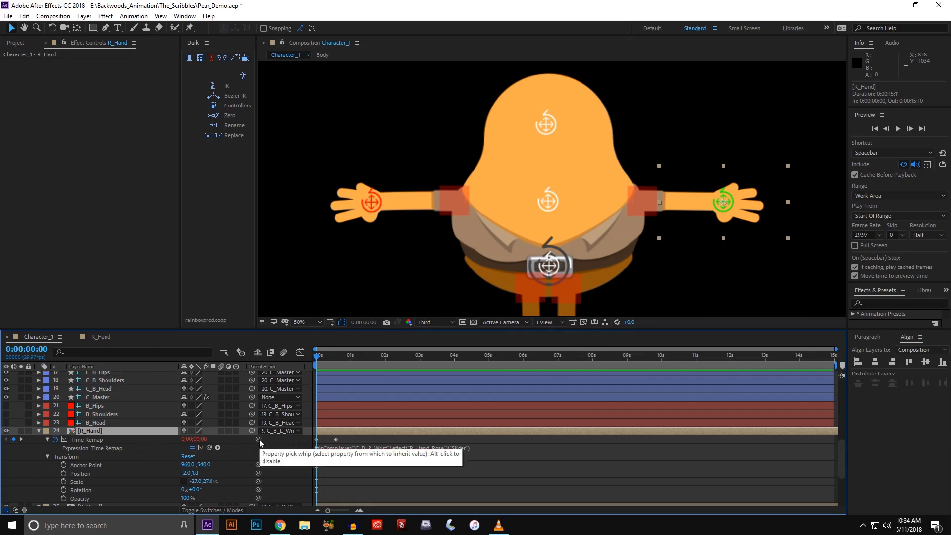
mouse_move(259, 440)
left_mouse_down()
mouse_move(69, 393)
mouse_move(109, 414)
mouse_move(256, 441)
left_mouse_up()
left_click(236, 453)
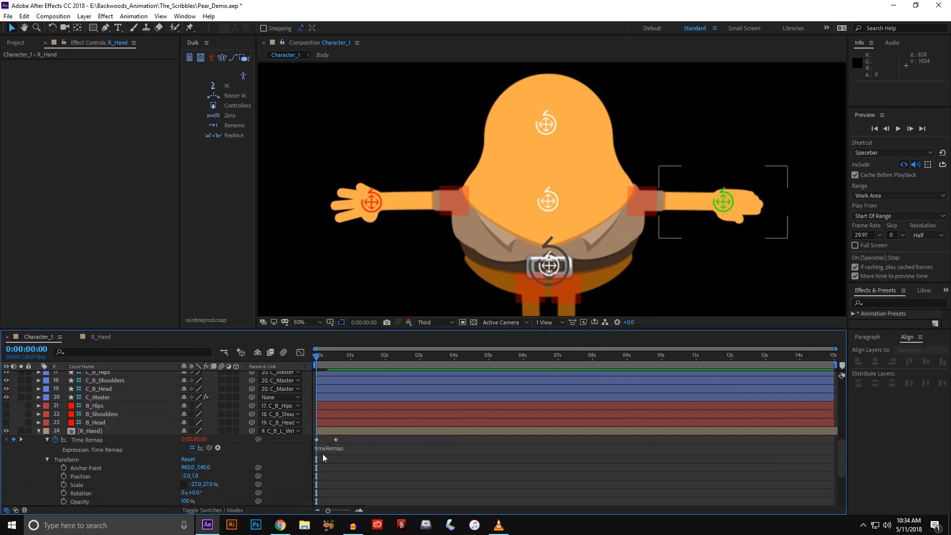
key("ctrl+z")
left_click(366, 448)
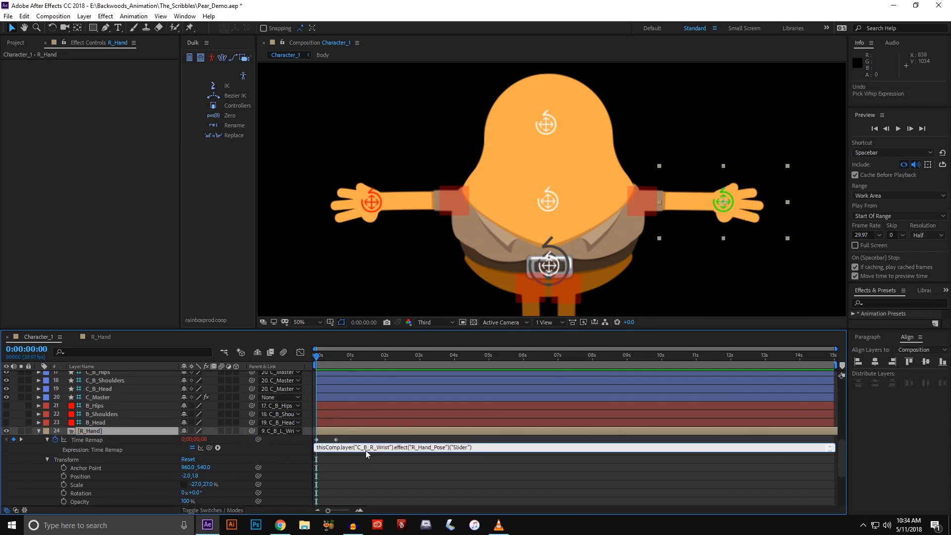
left_click(370, 449)
type("L")
left_click(370, 463)
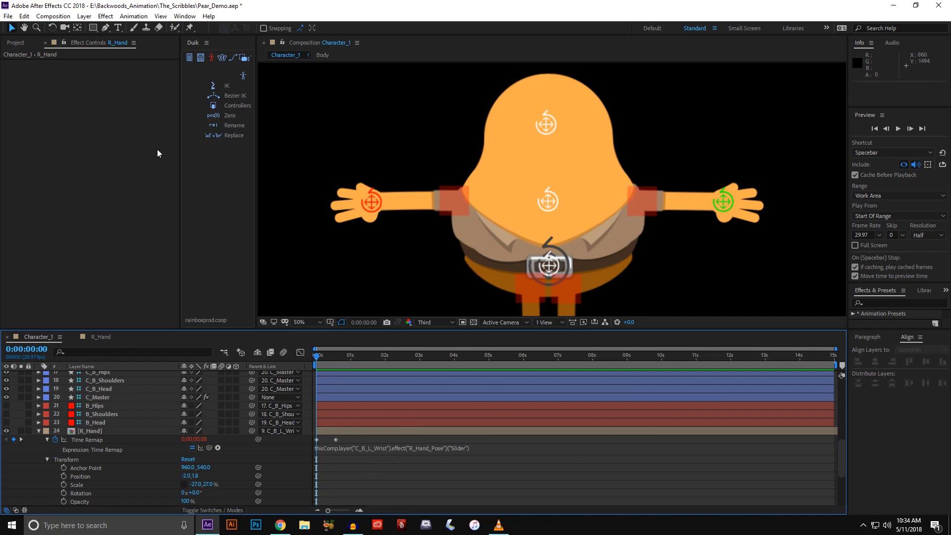
Step: Test the rig by setting C_B_L_Wrist's R_Hand_Pose slider to 0.33
left_click(705, 193)
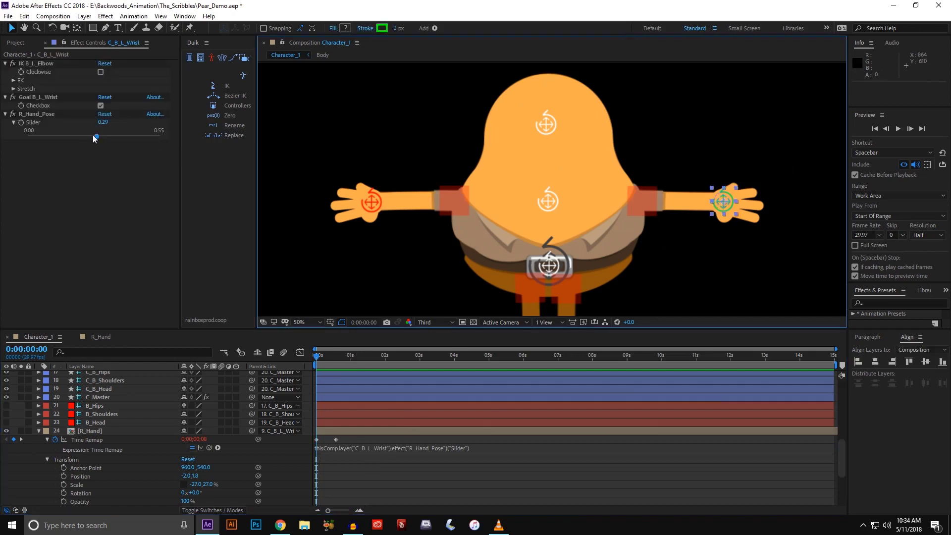
mouse_move(90, 137)
left_mouse_down()
mouse_move(67, 135)
mouse_move(108, 137)
left_mouse_up()
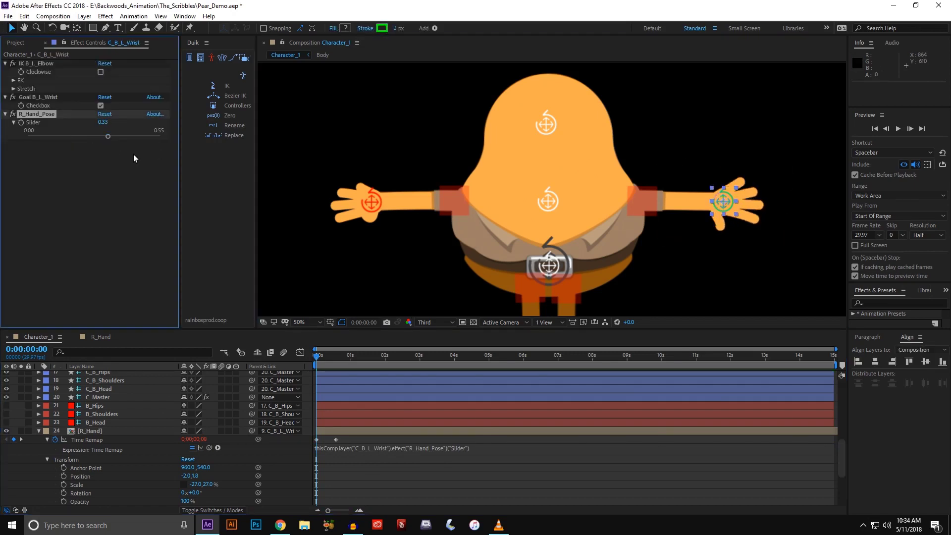
scroll(461, 183, "down", 2)
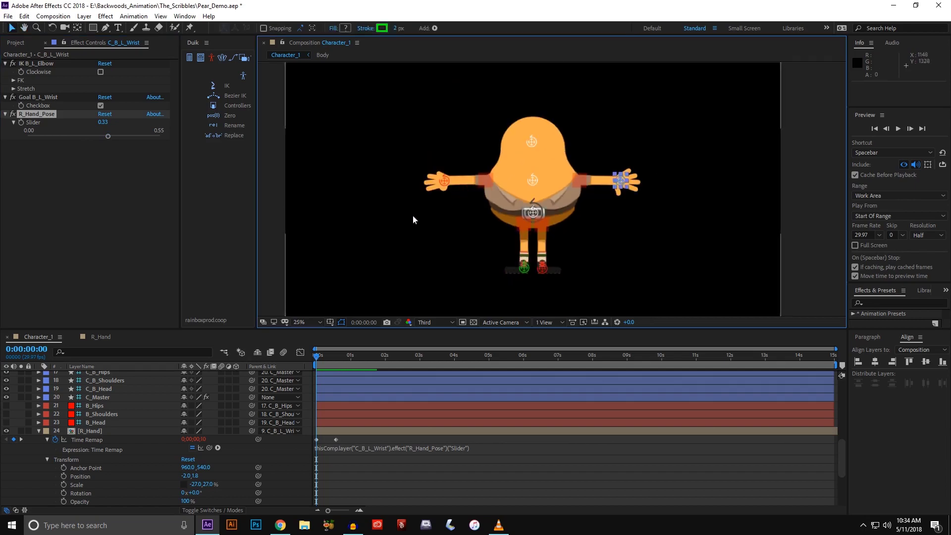
left_click_drag(412, 215, 405, 197)
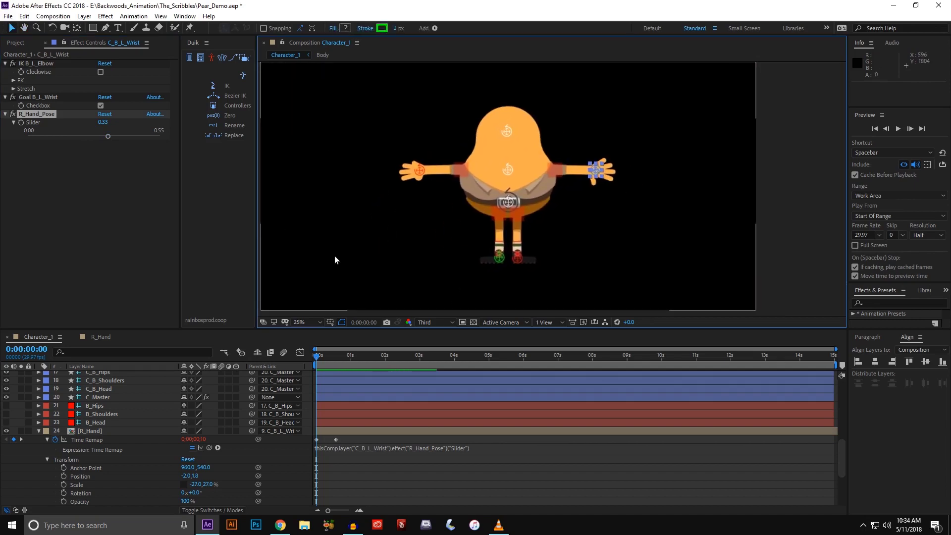